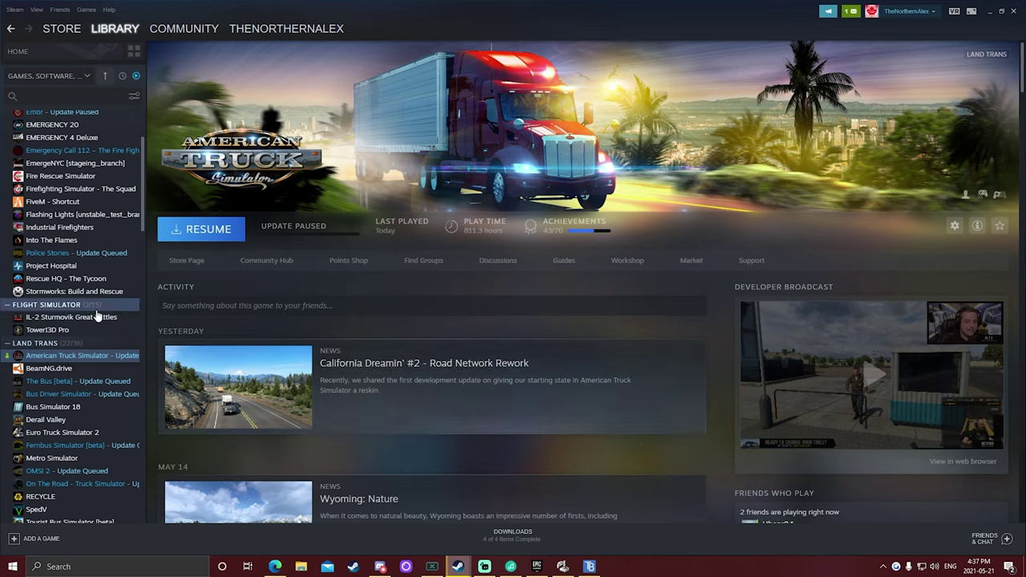
In Steam properties, opt American Truck Simulator into the experimental_beta - 1.41 Convoy branch.
right_click(81, 357)
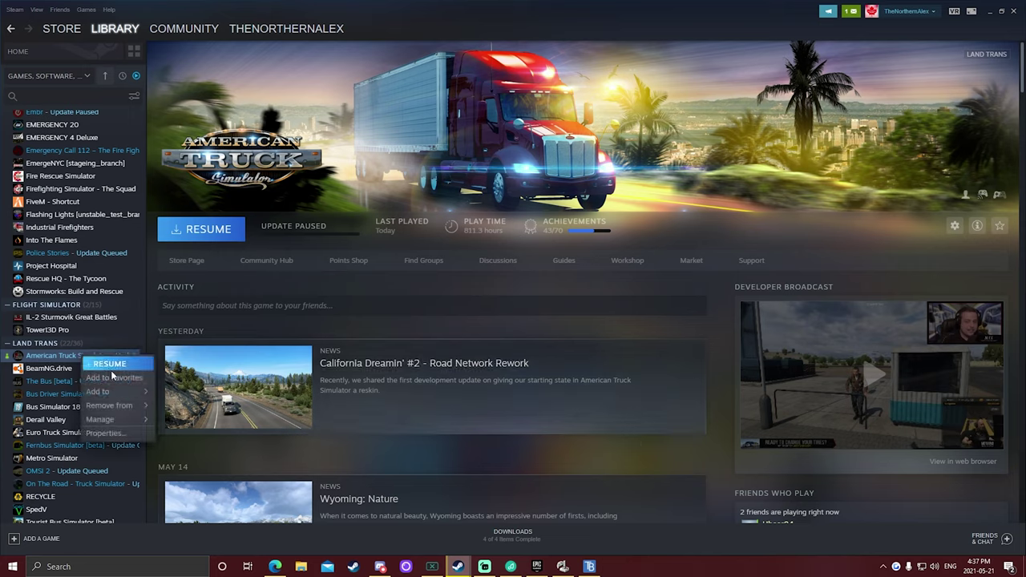
left_click(126, 431)
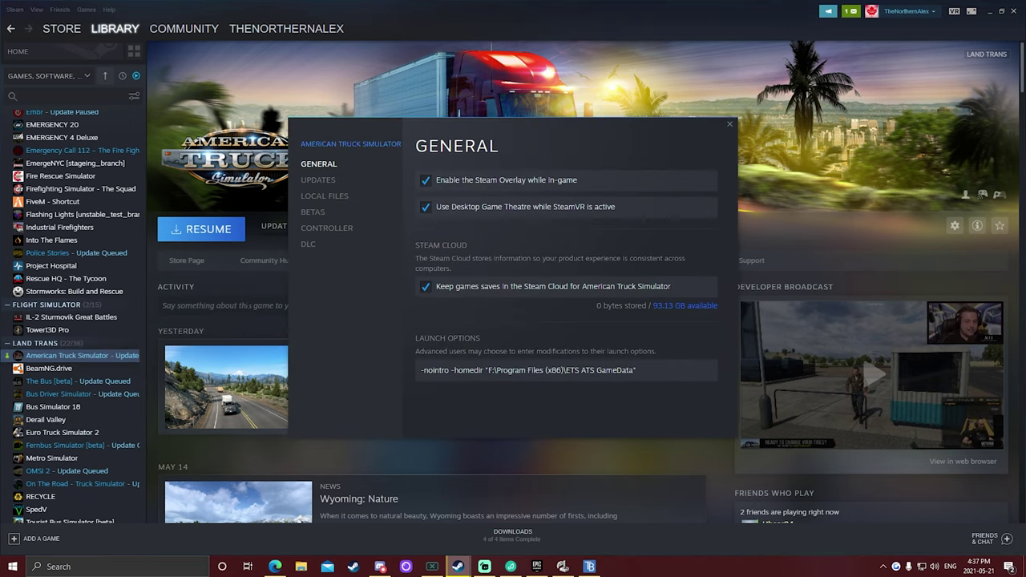
left_click(323, 212)
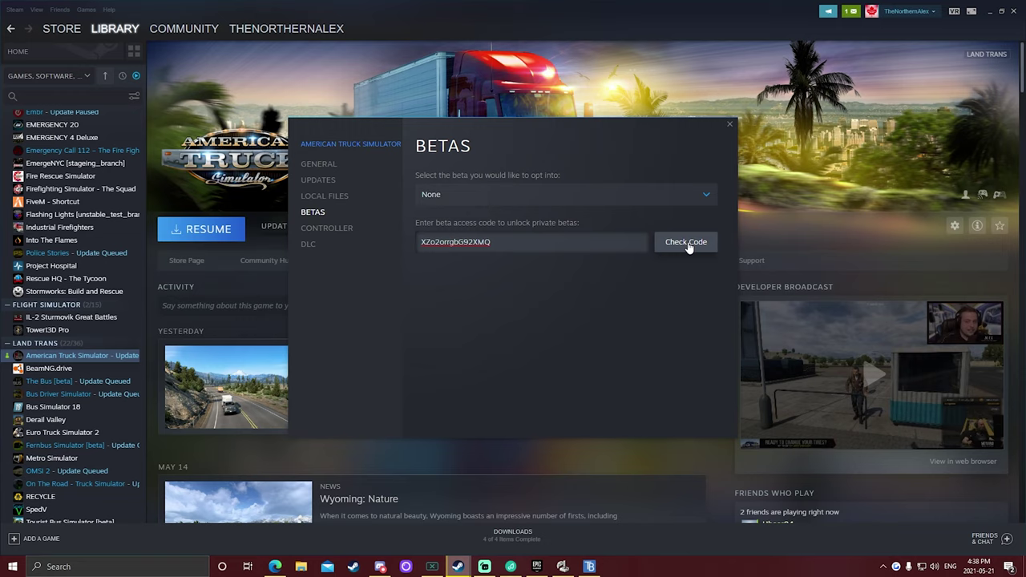
left_click(671, 195)
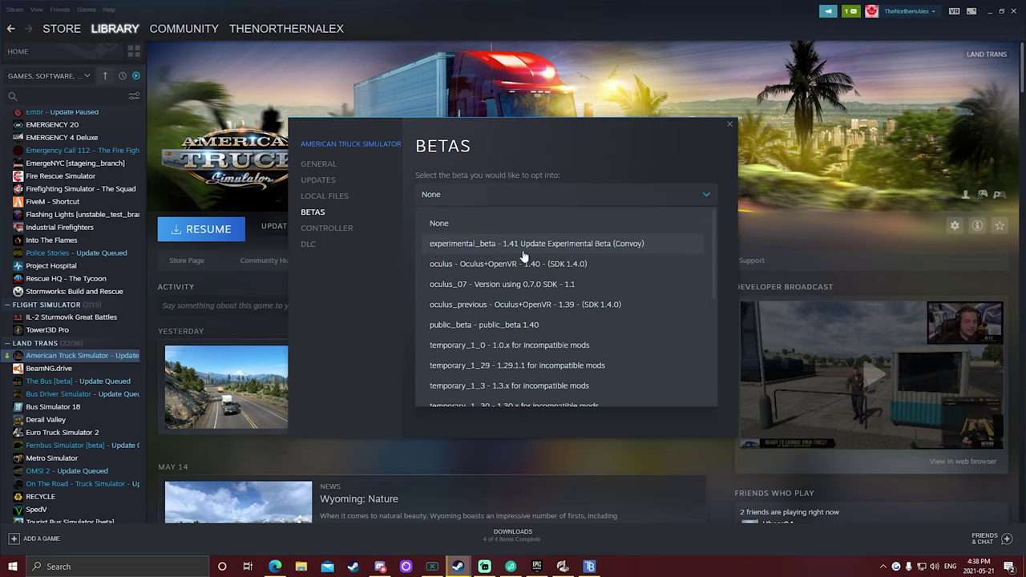
left_click(644, 250)
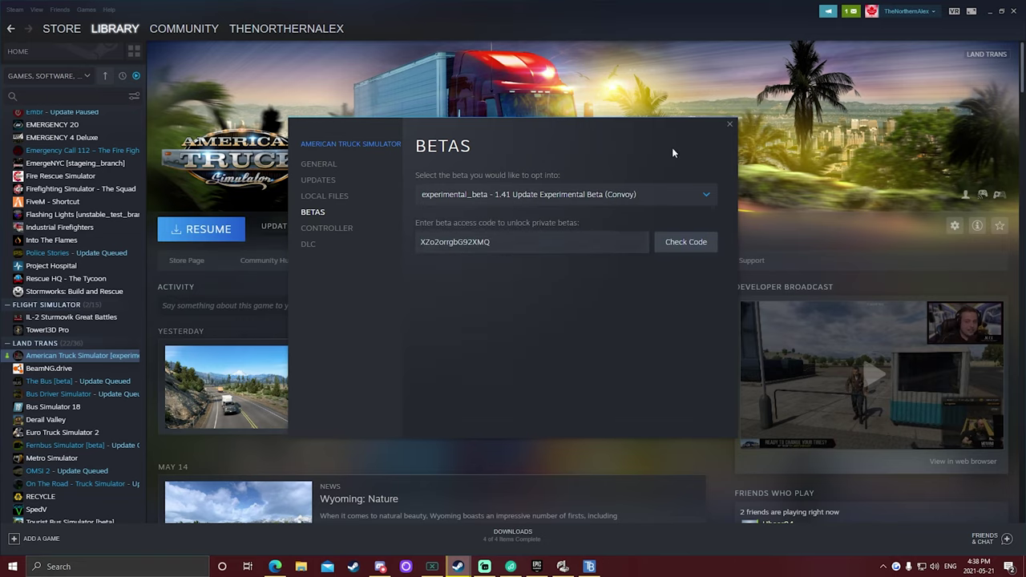
left_click(730, 124)
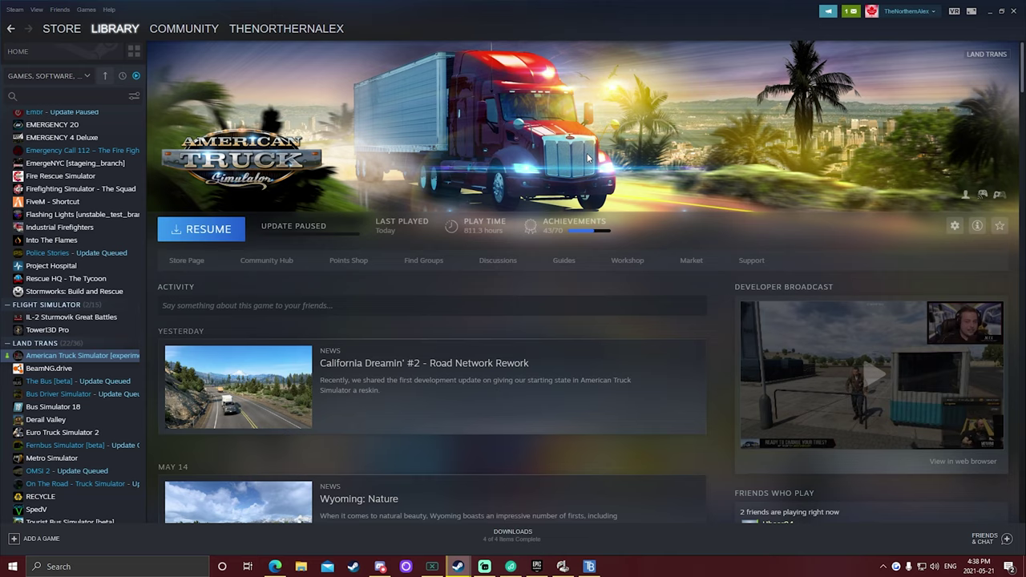
Resume the 1.41 beta update, launch the game, then leave the profile for the launchpad.
left_click(205, 232)
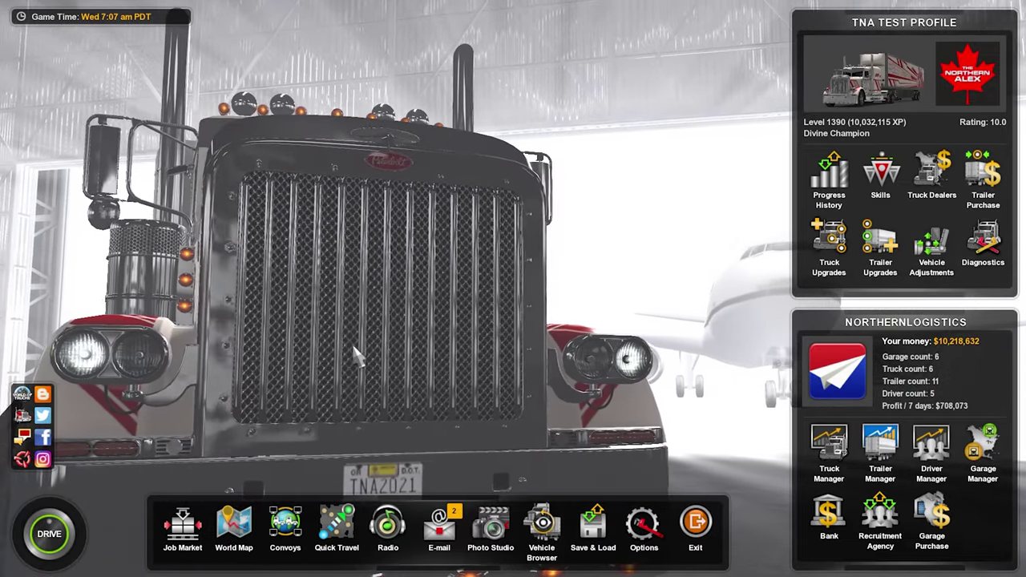
left_click(697, 542)
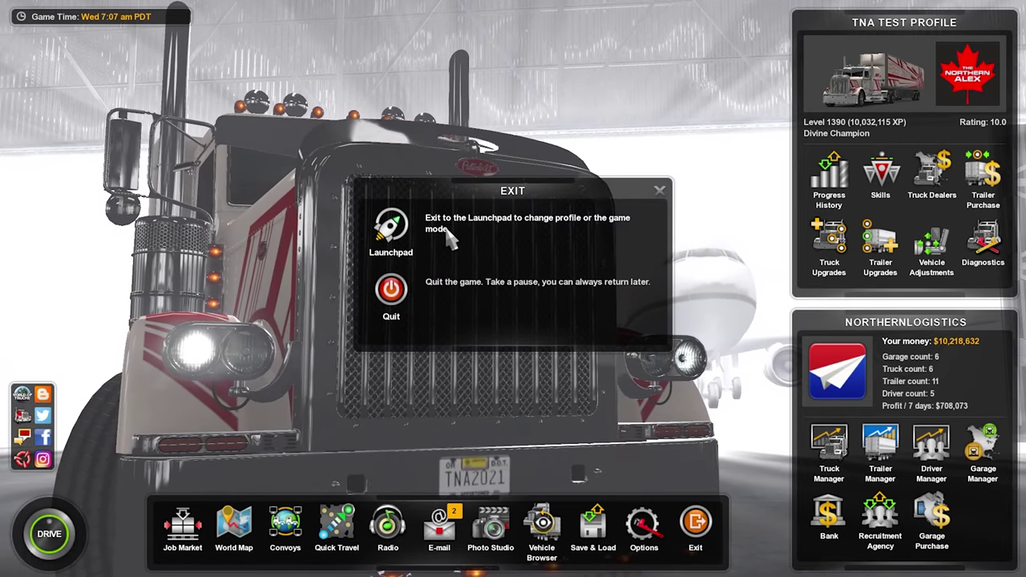
left_click(448, 228)
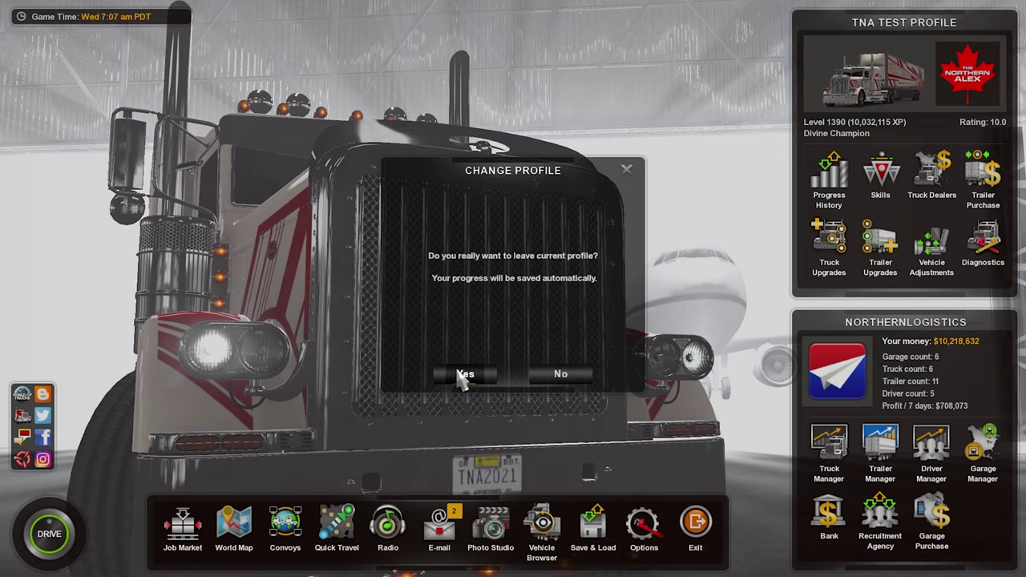
left_click(459, 374)
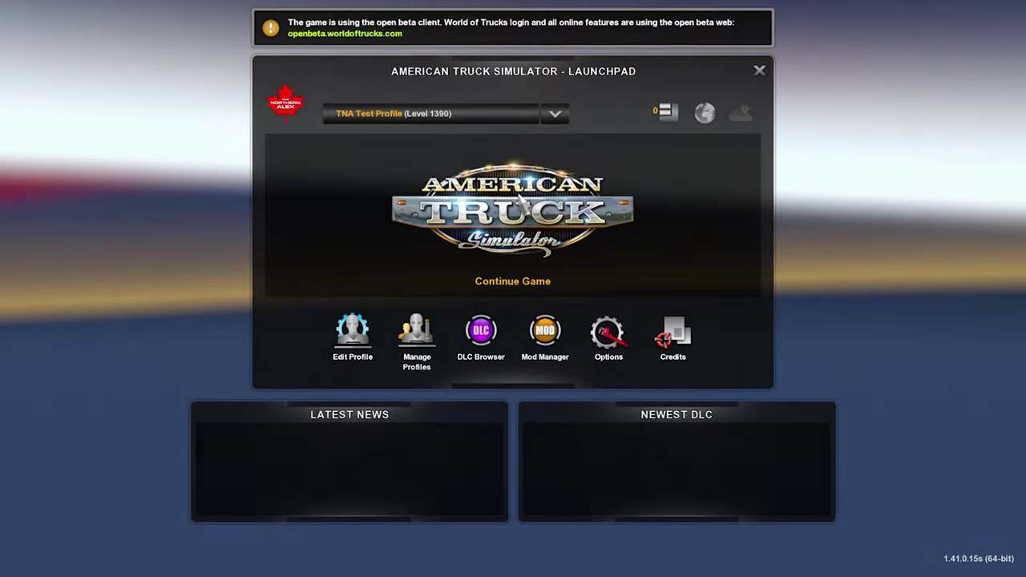
Continue the saved test profile and dismiss the Exit dialog to stay on its main menu.
left_click(520, 199)
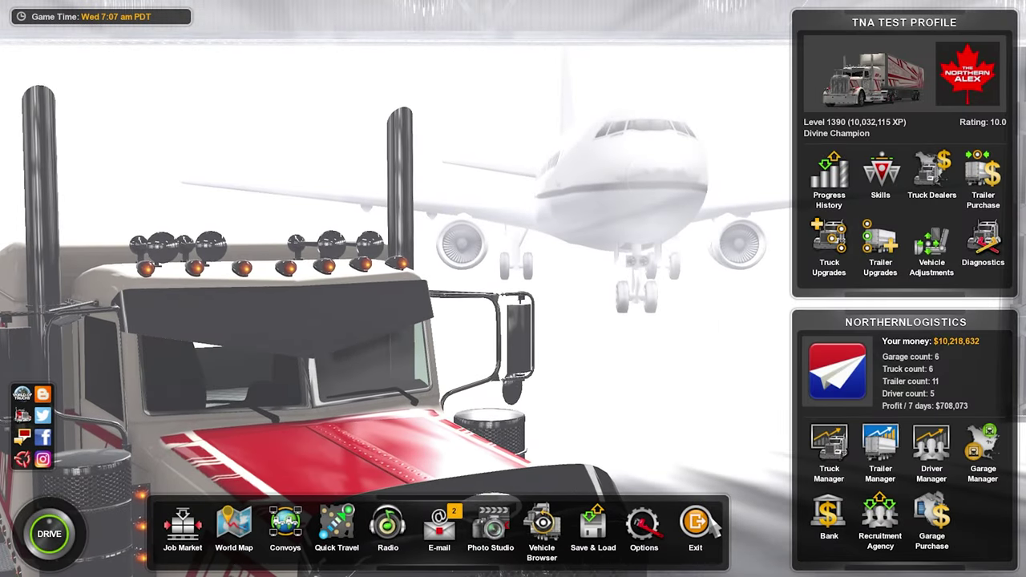
left_click(710, 519)
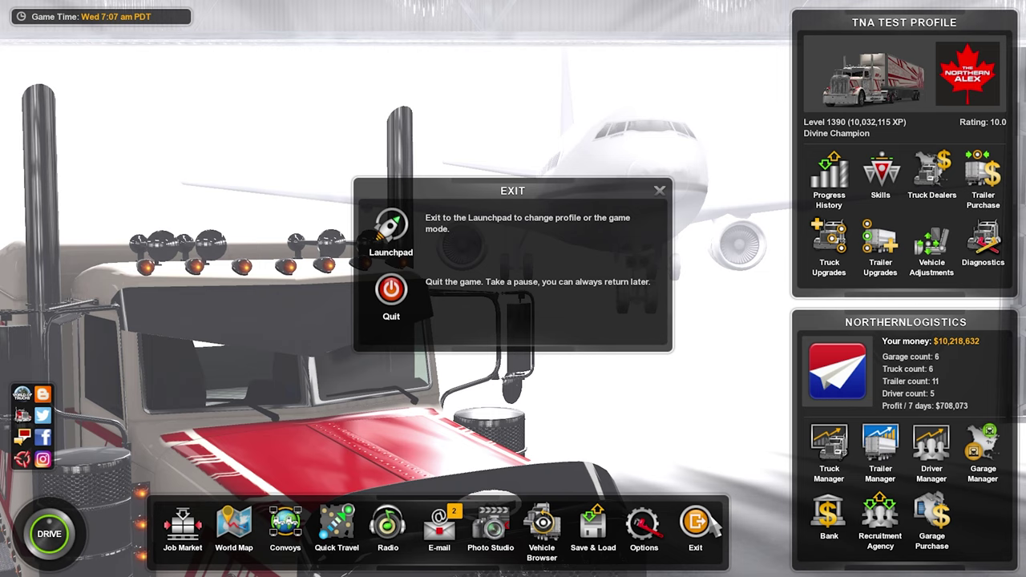
left_click(659, 190)
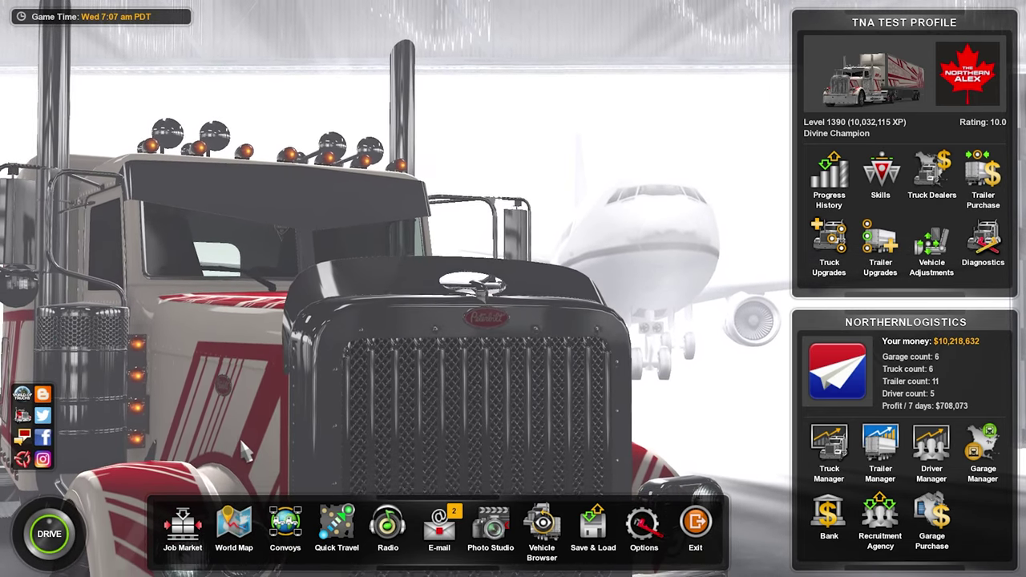
Open the Convoys browser and inspect the Alberta Hauler Inc., Dave's Session and Kuu's Testing sessions.
left_click(284, 525)
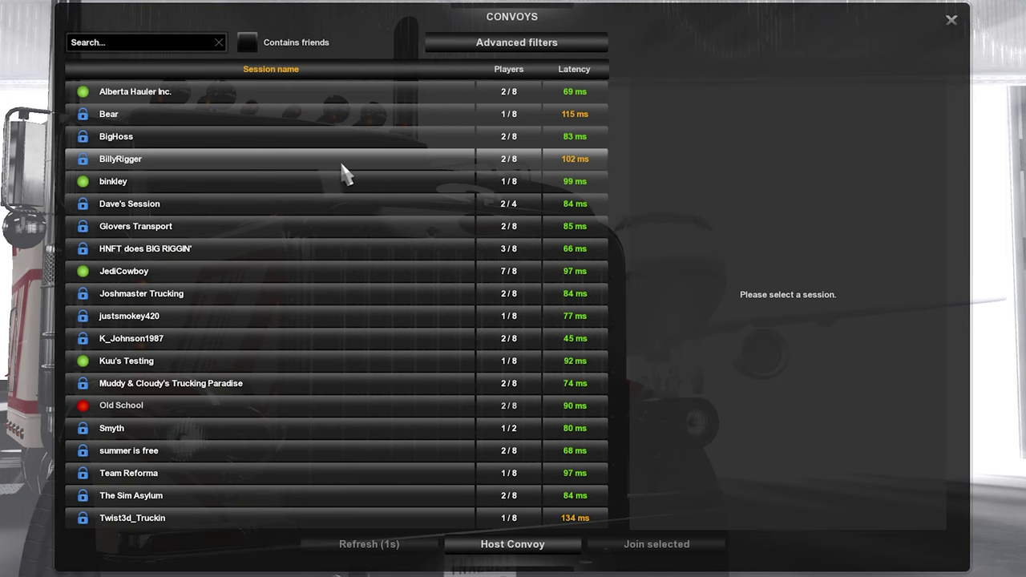
left_click(317, 105)
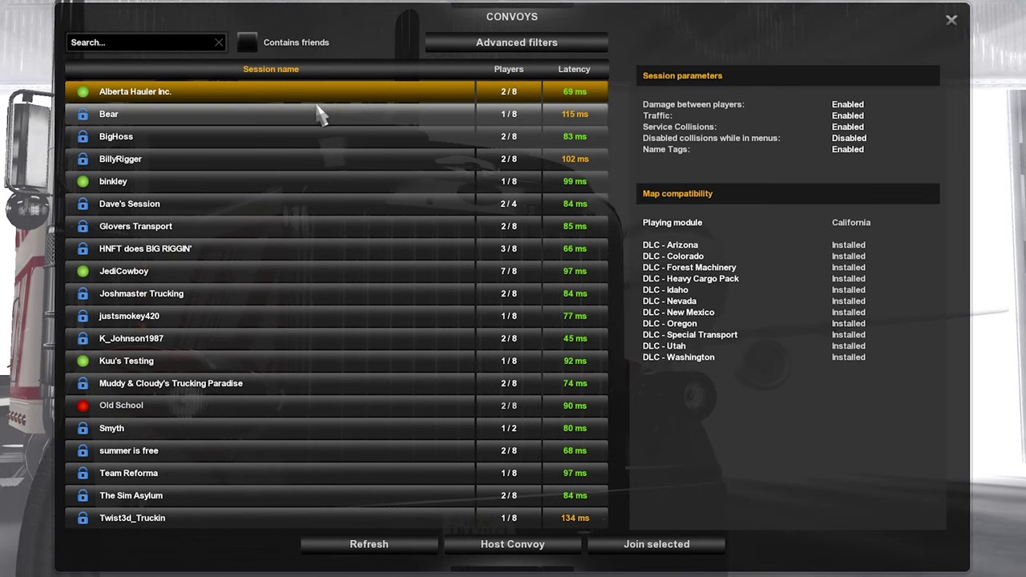
left_click(328, 159)
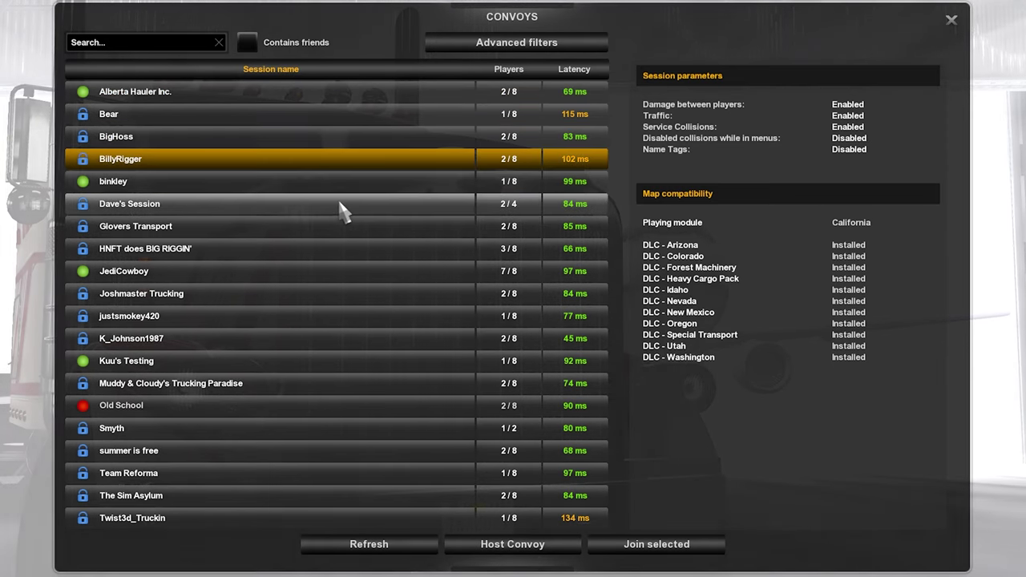
left_click(341, 205)
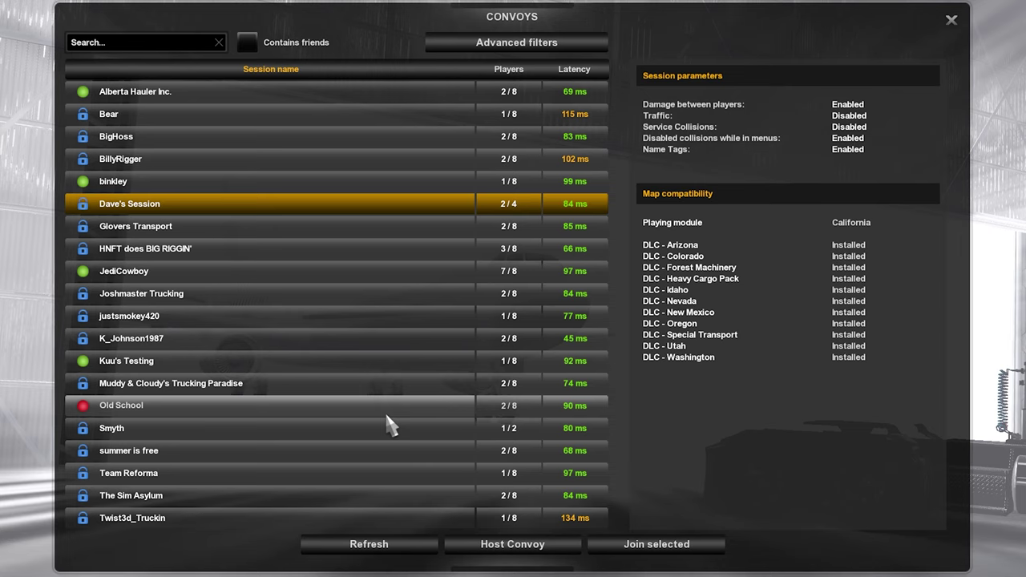
left_click(379, 362)
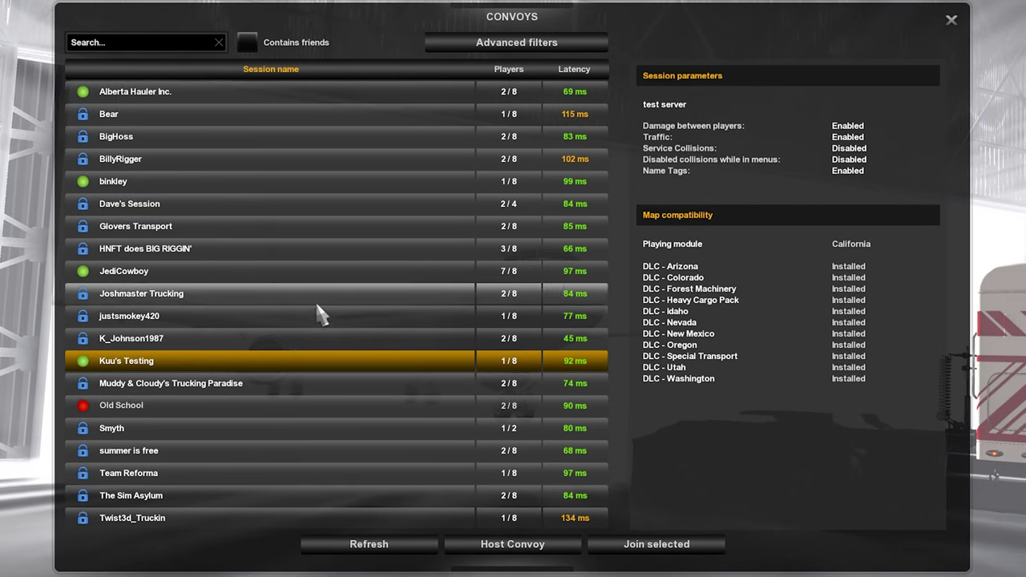
left_click(327, 96)
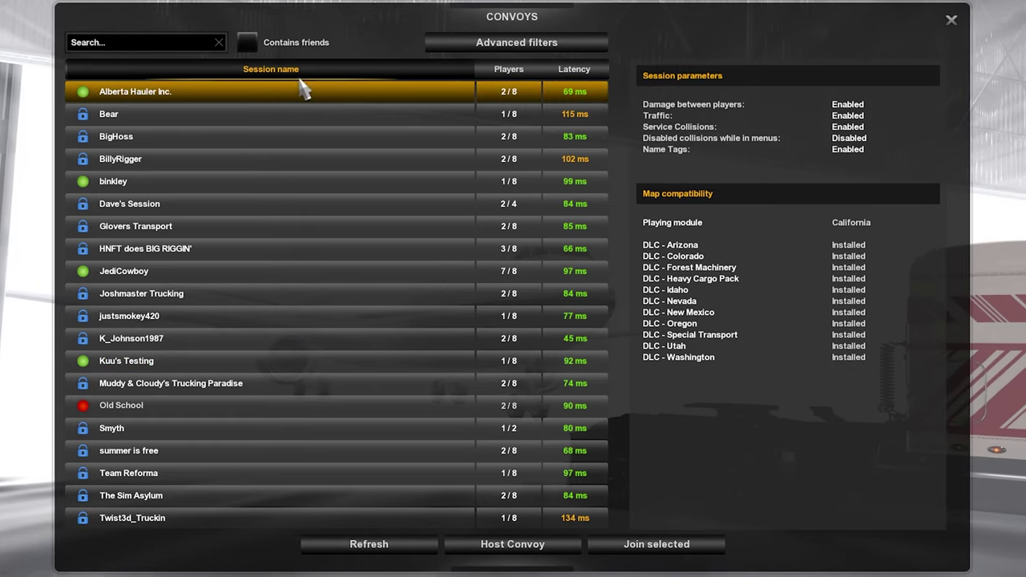
Toggle the Contains friends filter, check Old School and Glovers Transport, and settle on binkley.
left_click(248, 43)
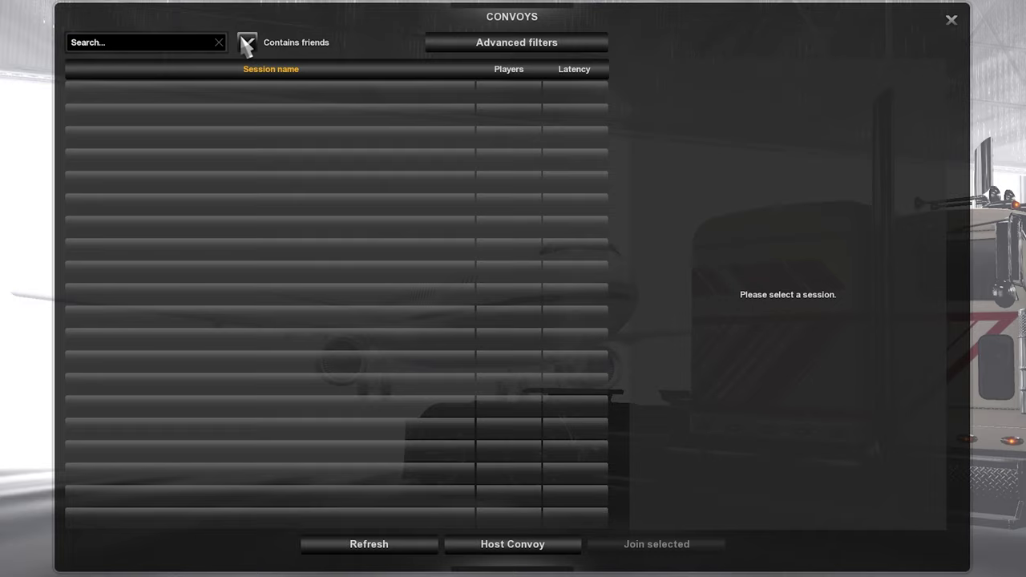
left_click(247, 43)
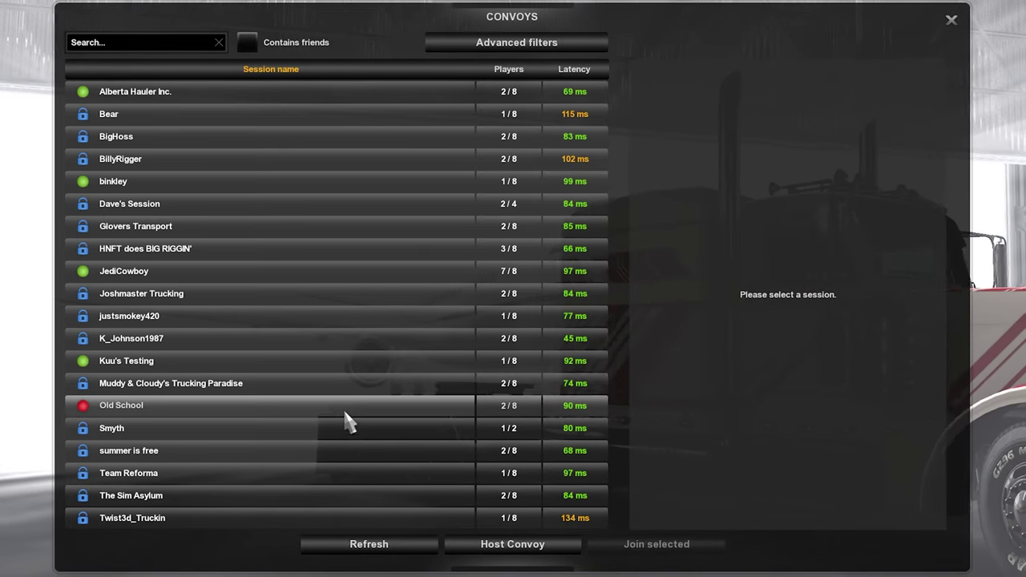
left_click(316, 413)
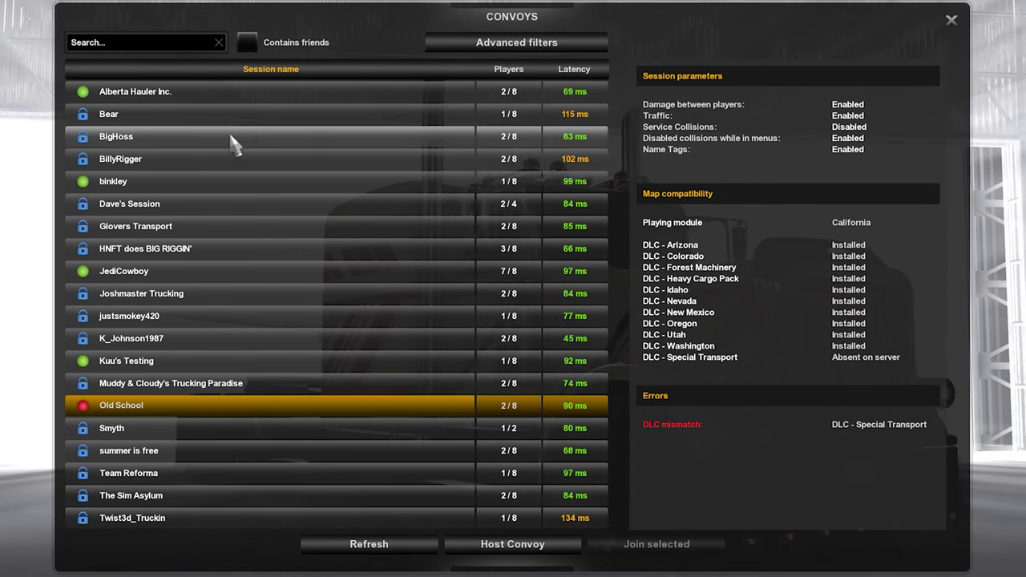
left_click(215, 91)
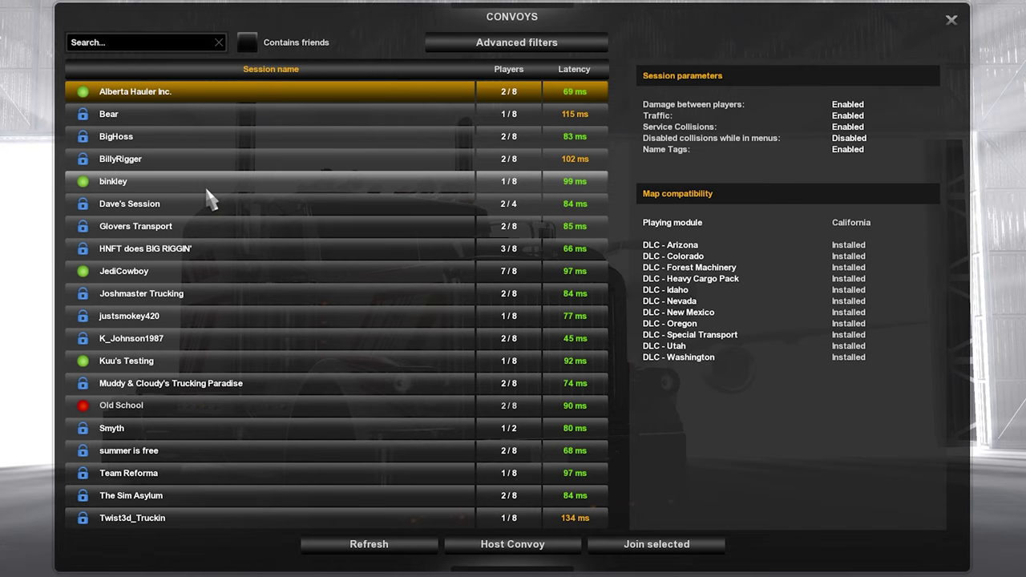
left_click(269, 181)
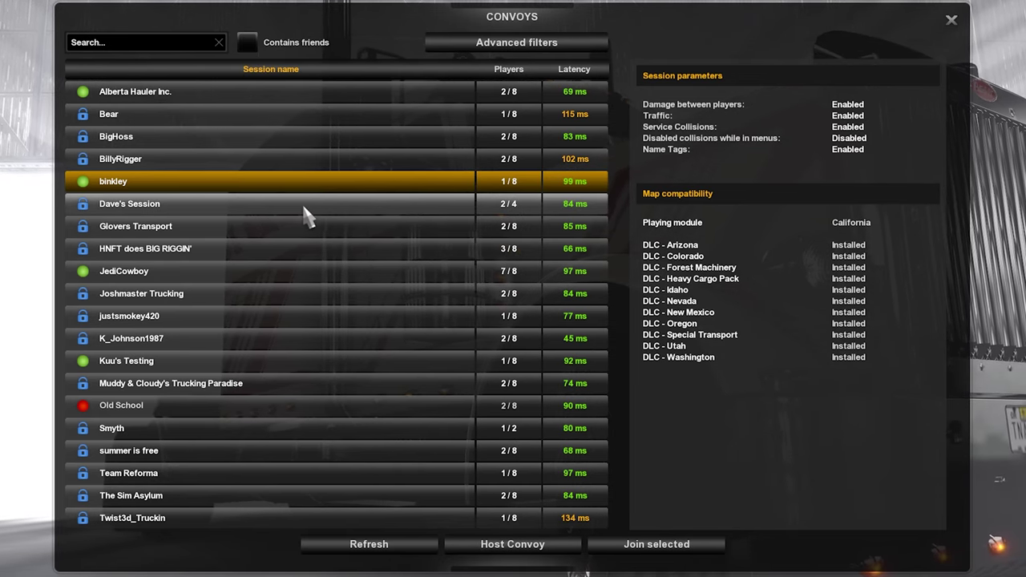
left_click(377, 227)
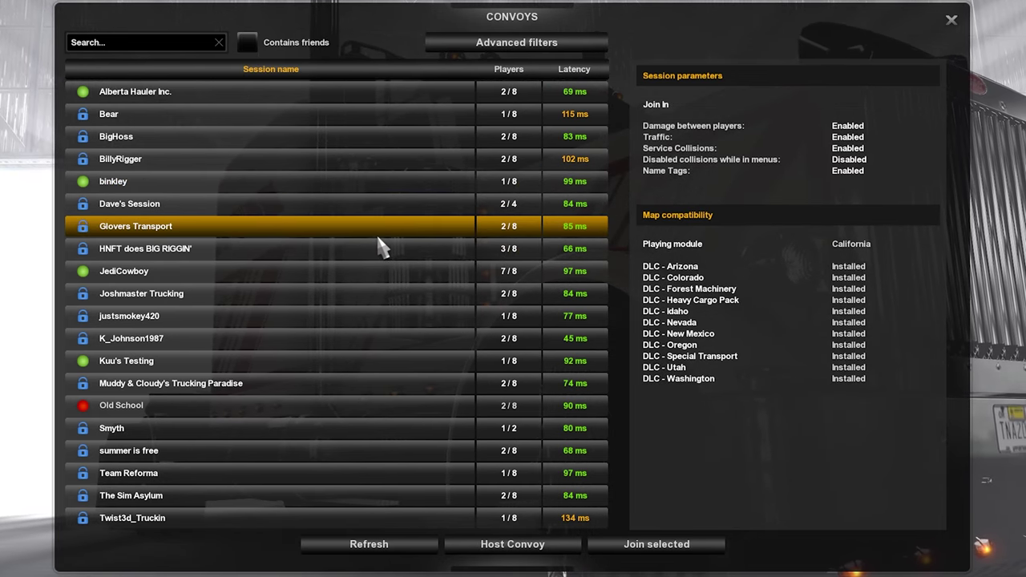
left_click(337, 185)
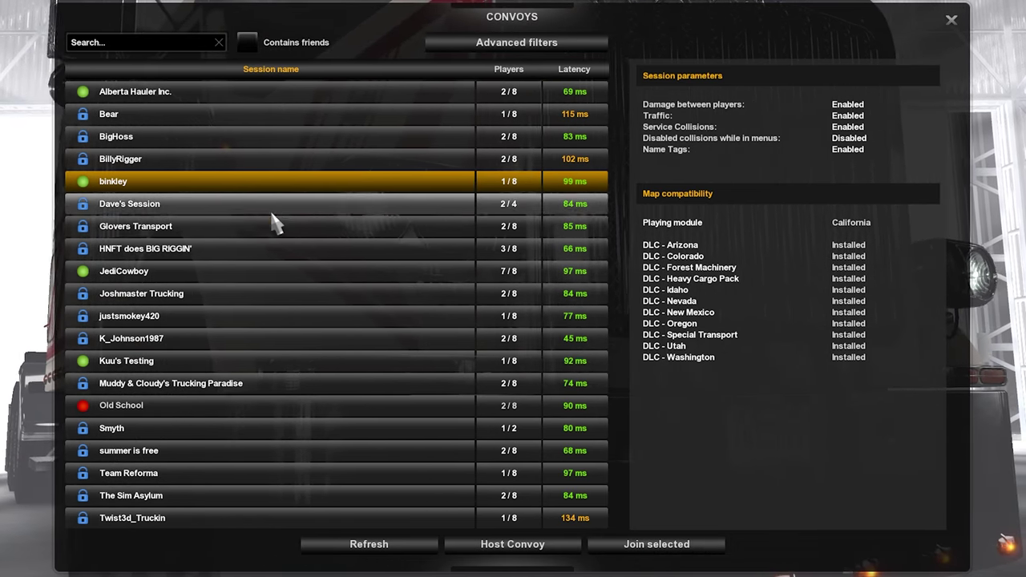
Start a new hosted convoy and enter 'description' as its session description.
left_click(513, 545)
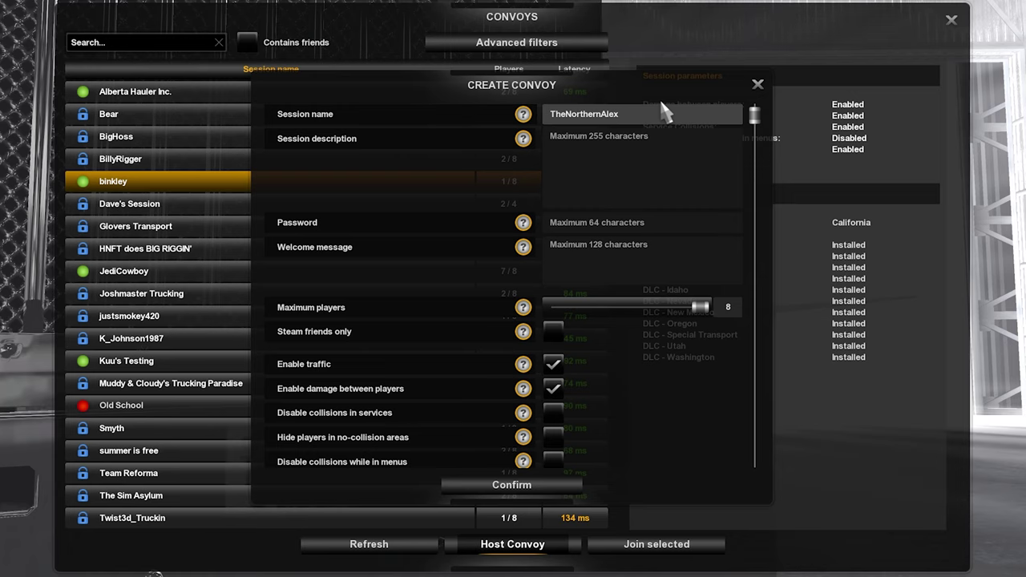
left_click(646, 140)
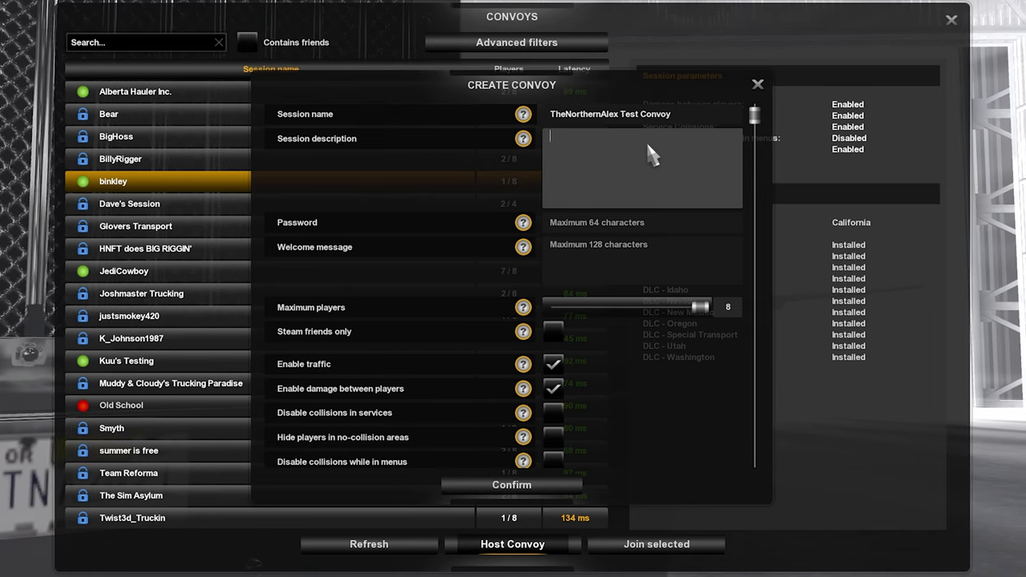
type("de")
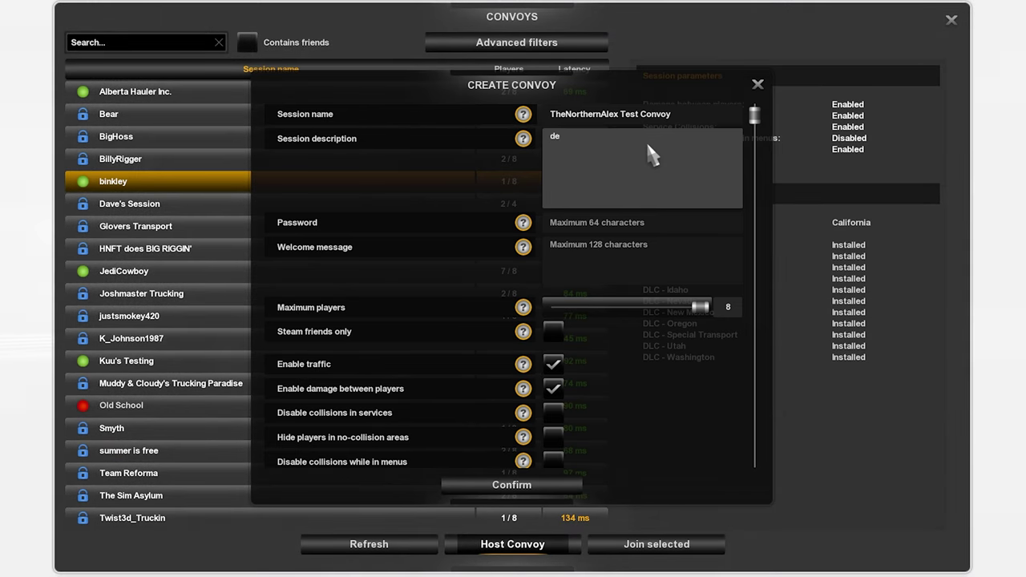
type("scription")
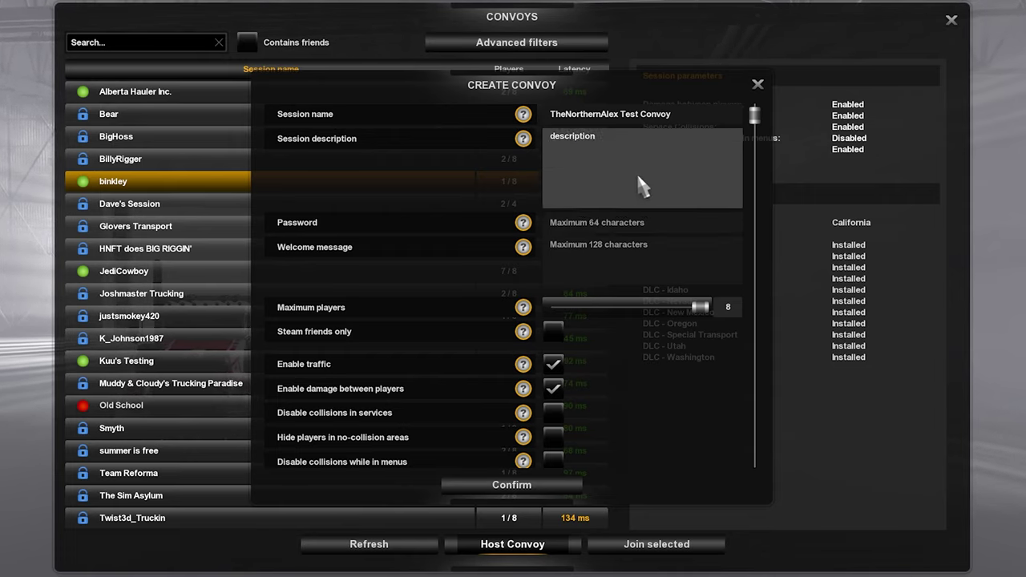
left_click(632, 257)
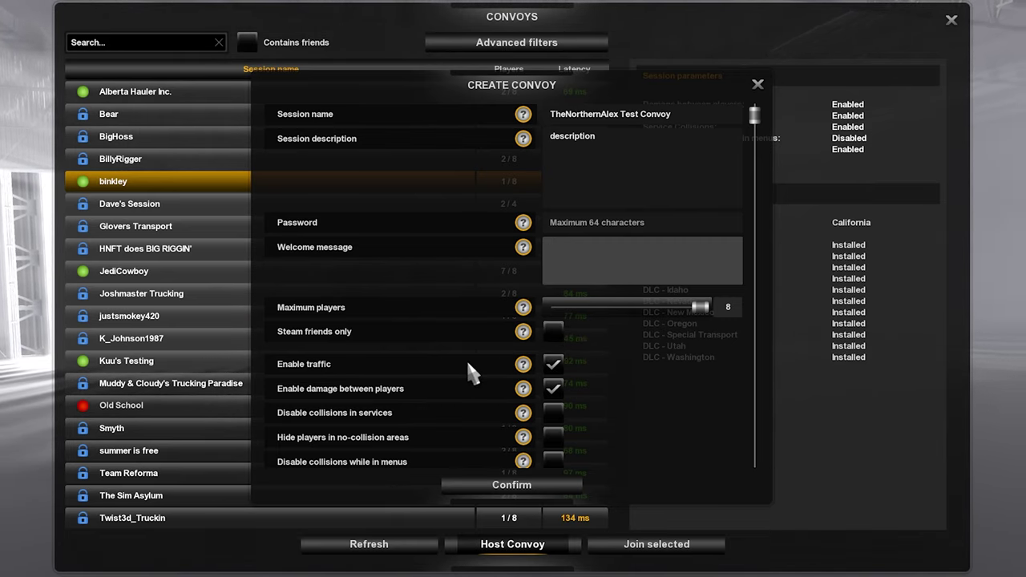
Disable players' name tags, keeping traffic and player damage on, and confirm the convoy.
scroll(588, 362, "down", 2)
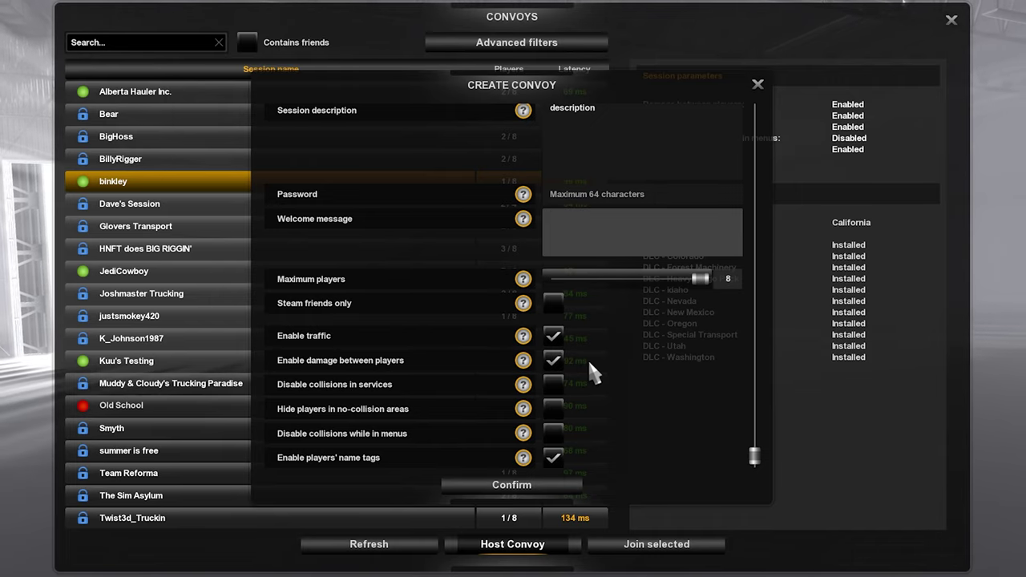
left_click(523, 337)
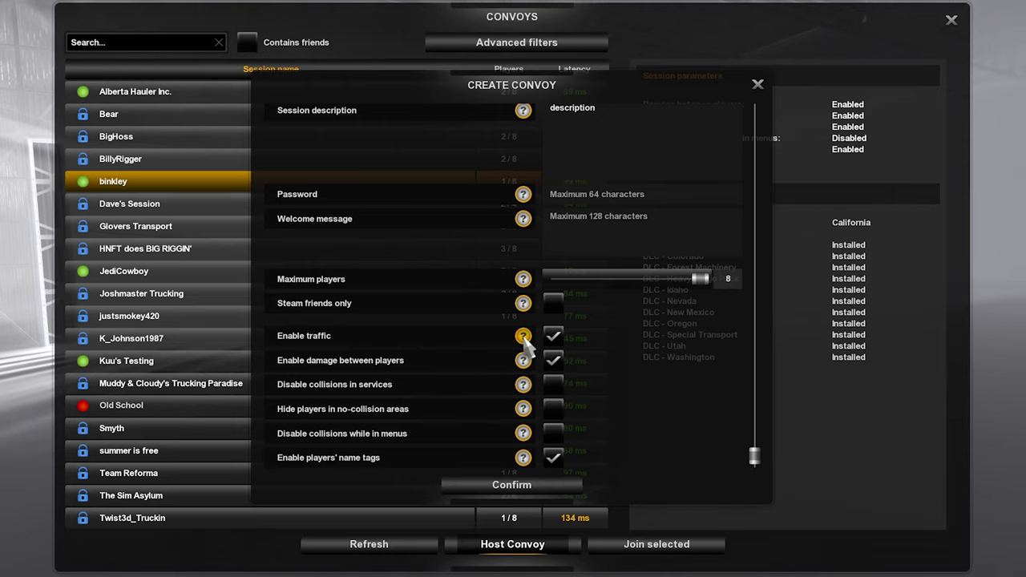
mouse_move(523, 389)
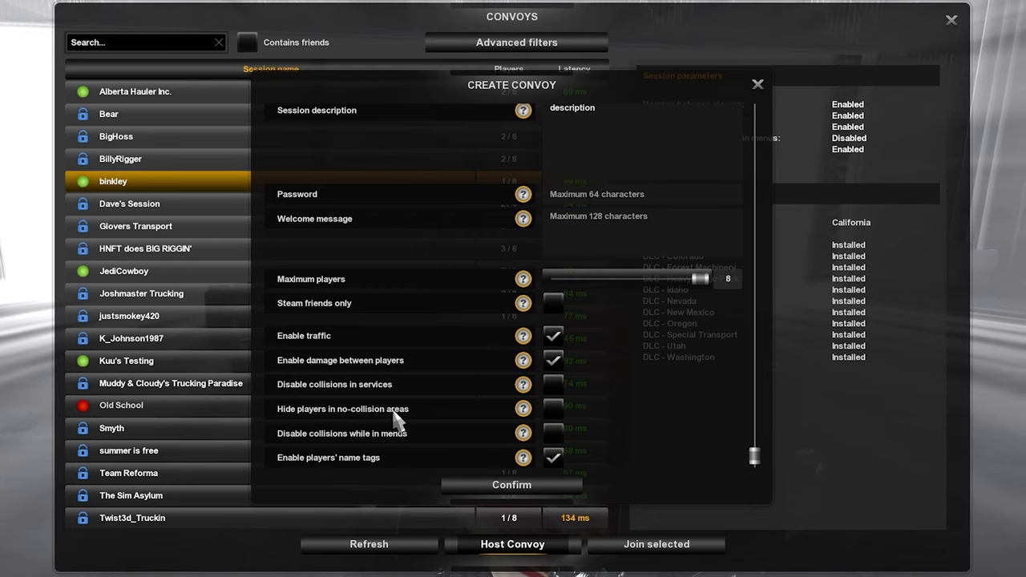
mouse_move(525, 412)
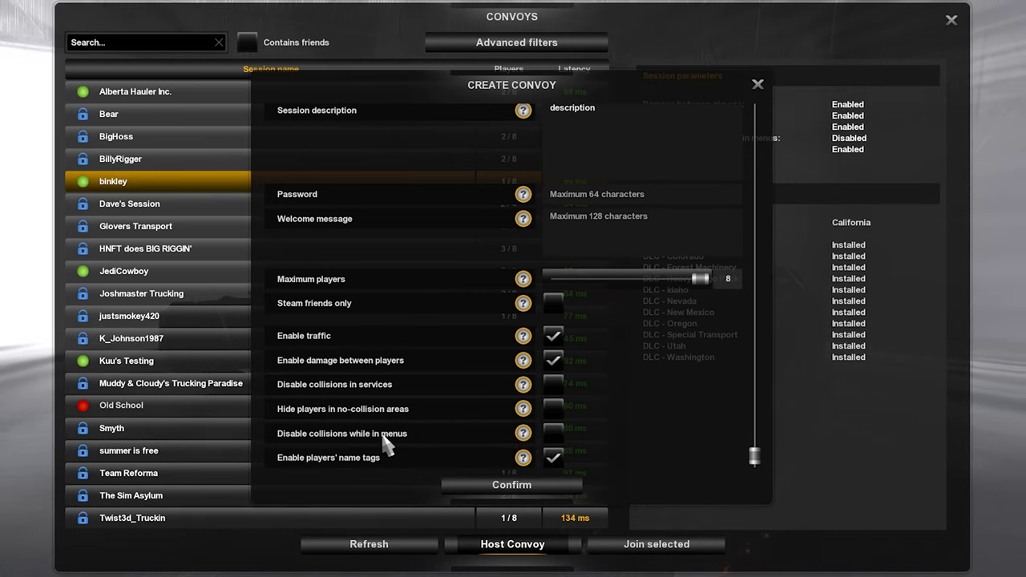
mouse_move(523, 439)
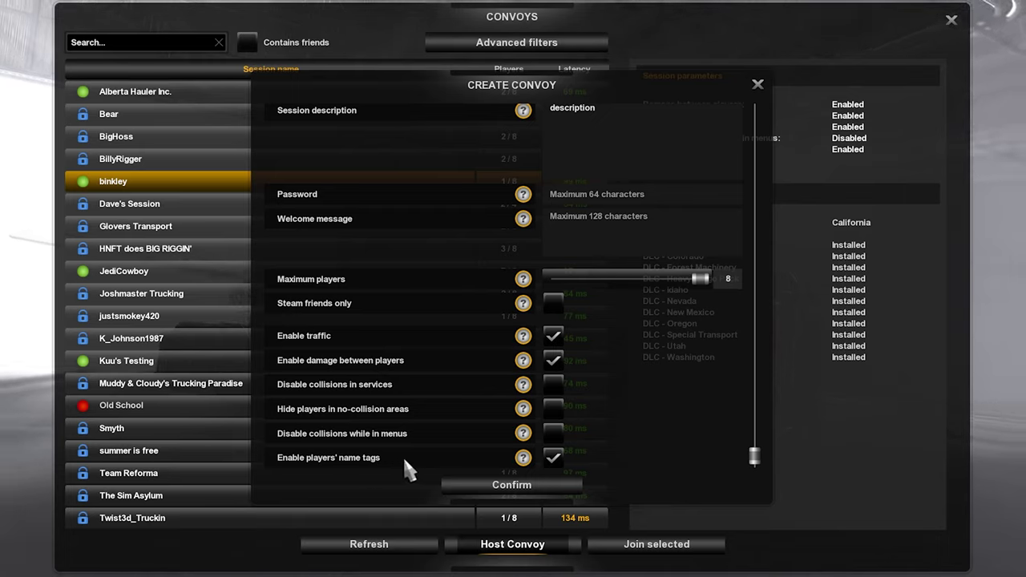
mouse_move(524, 458)
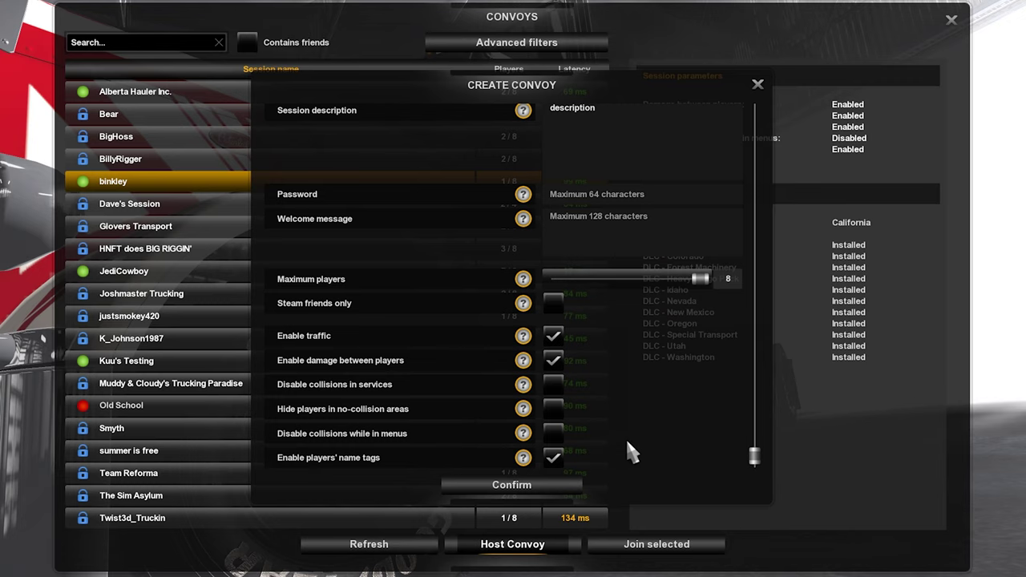
left_click(553, 456)
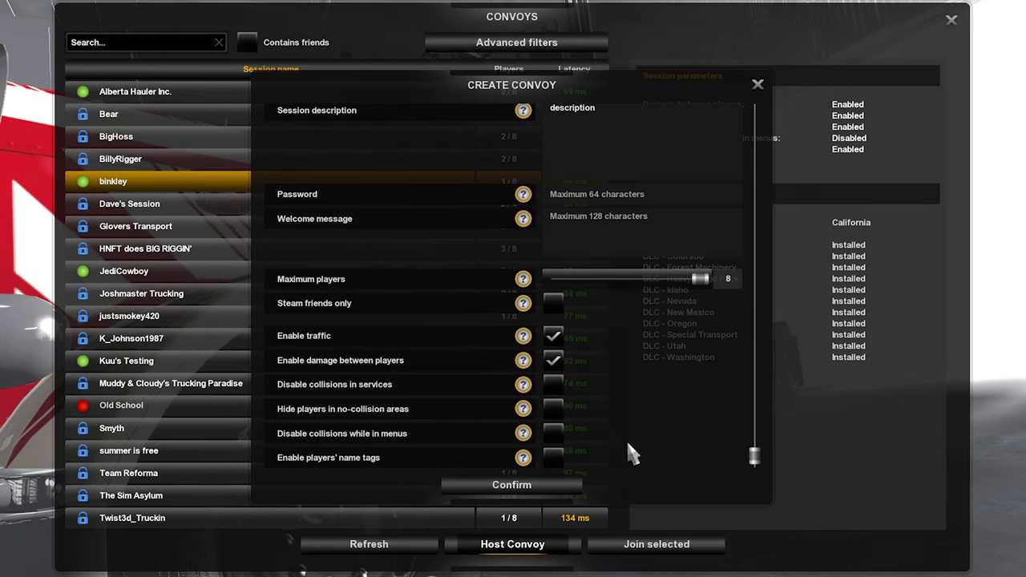
left_click(529, 480)
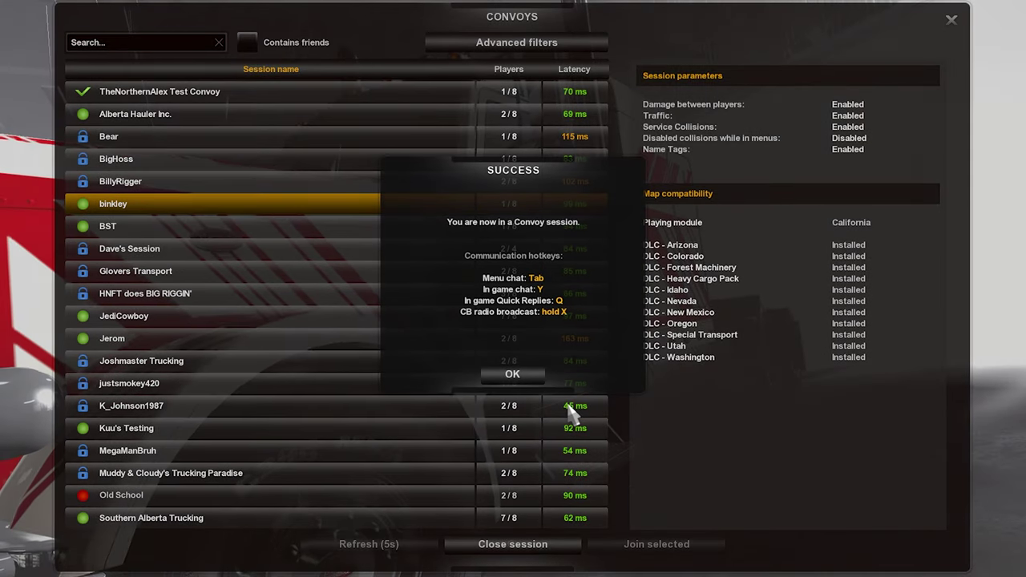
Acknowledge the convoy SUCCESS notice and bring up the Job Market job type selection.
left_click(511, 375)
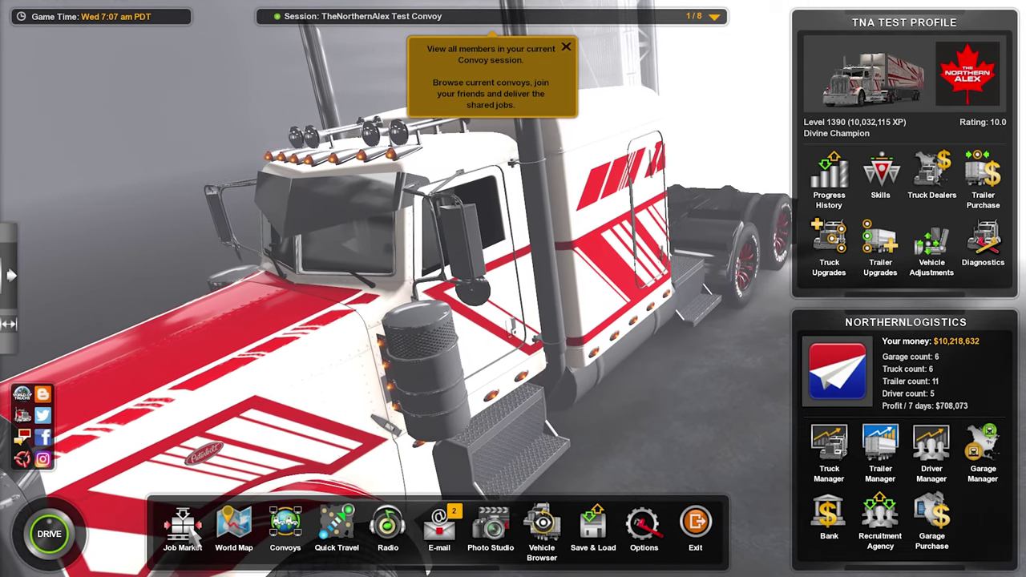
left_click(190, 537)
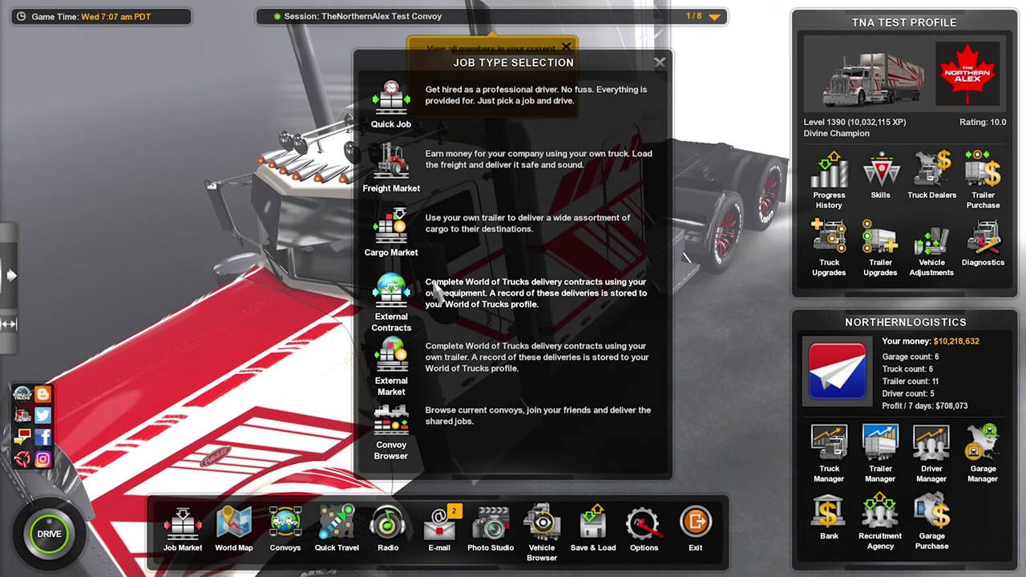
In the Cargo Market, set the Medford-to-Redding Dry Milk job as the GPS destination.
left_click(448, 230)
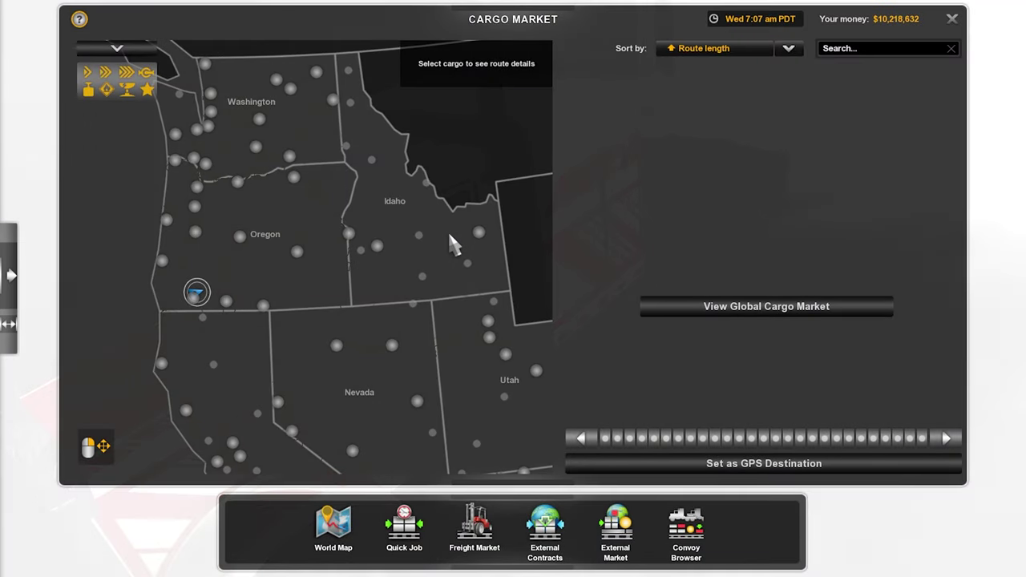
left_click(194, 293)
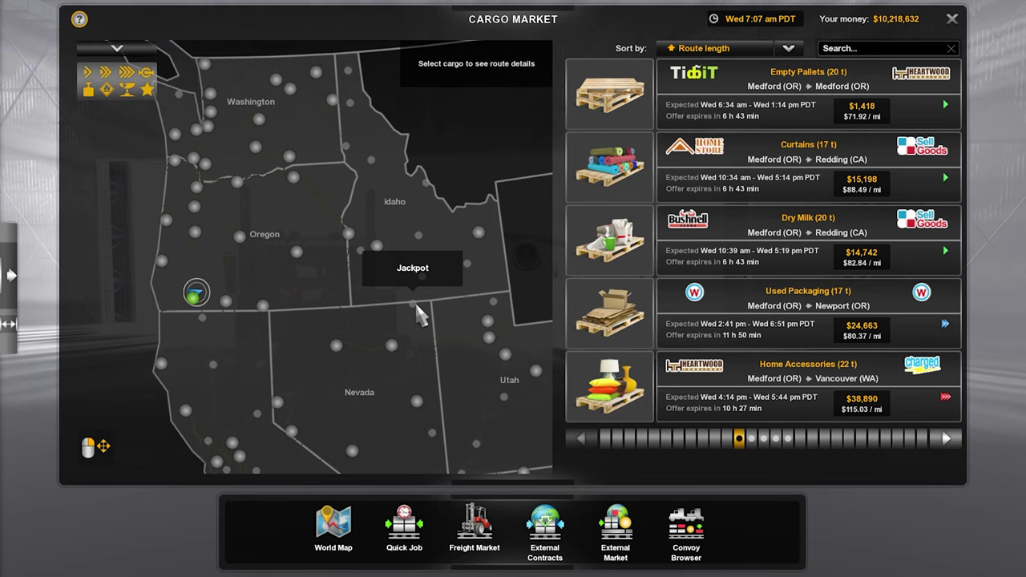
left_click(625, 268)
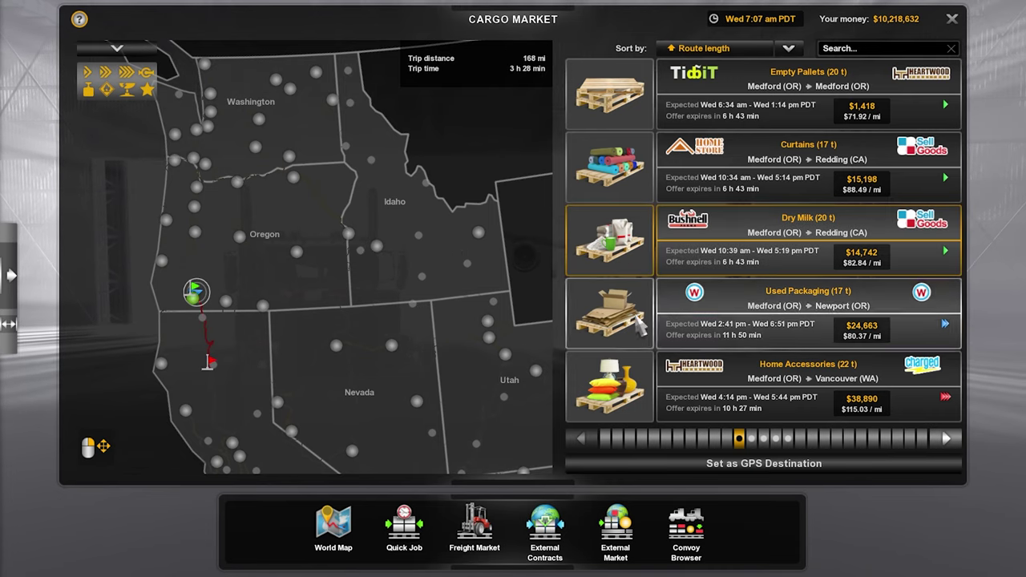
left_click(764, 469)
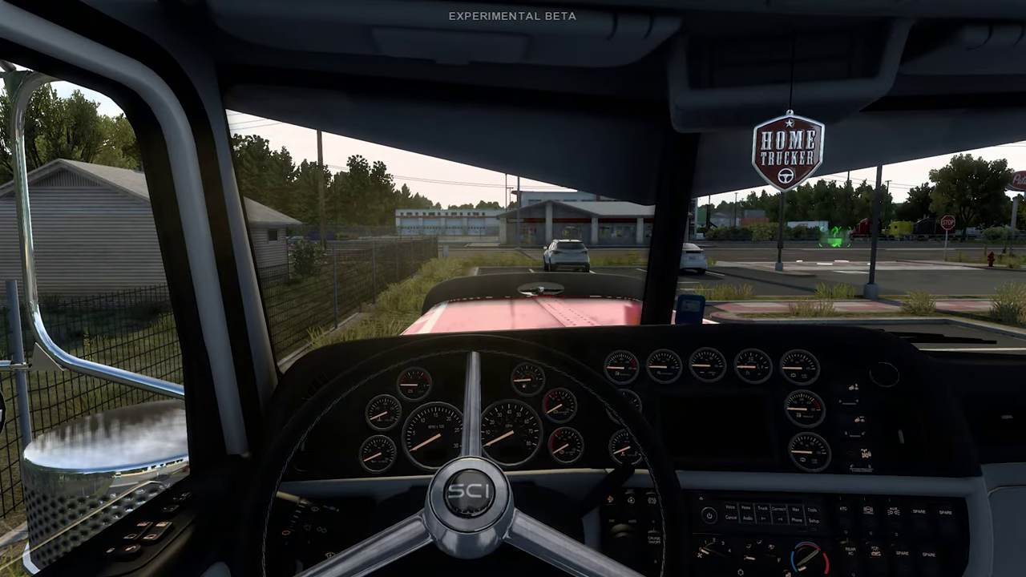
From the Convoy Browser session list, close the hosted test convoy session.
key("Escape")
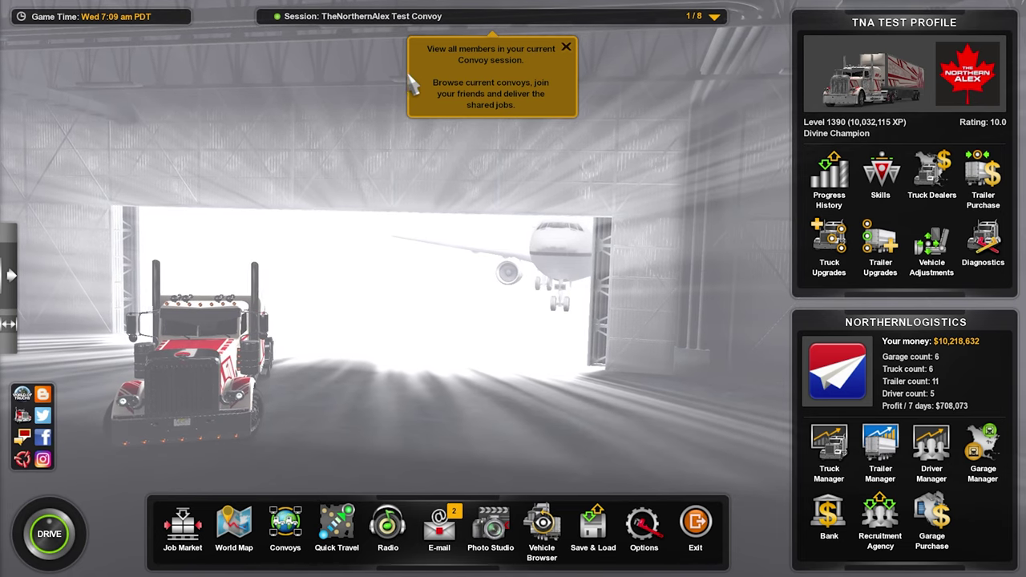
left_click(393, 17)
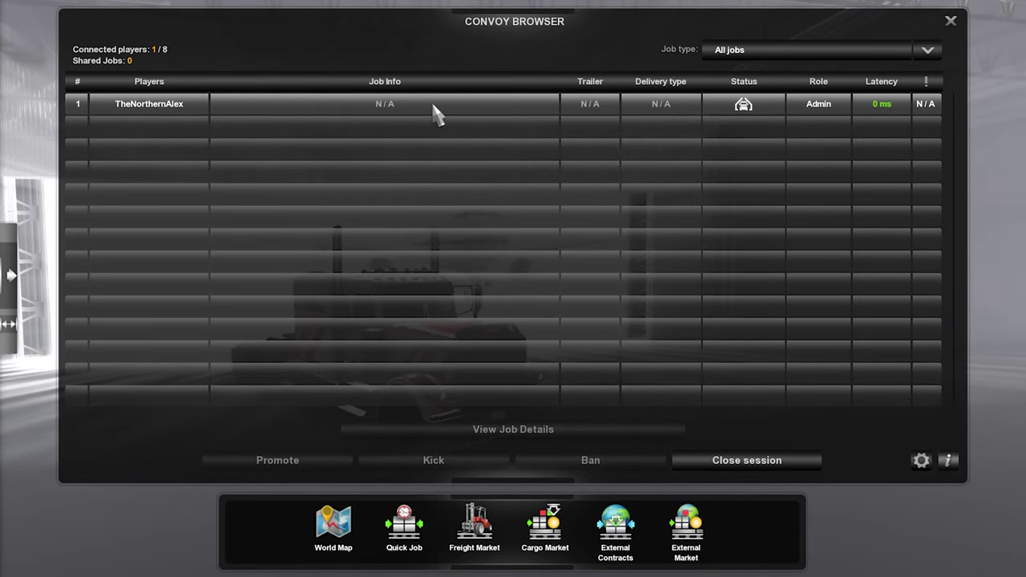
left_click(521, 105)
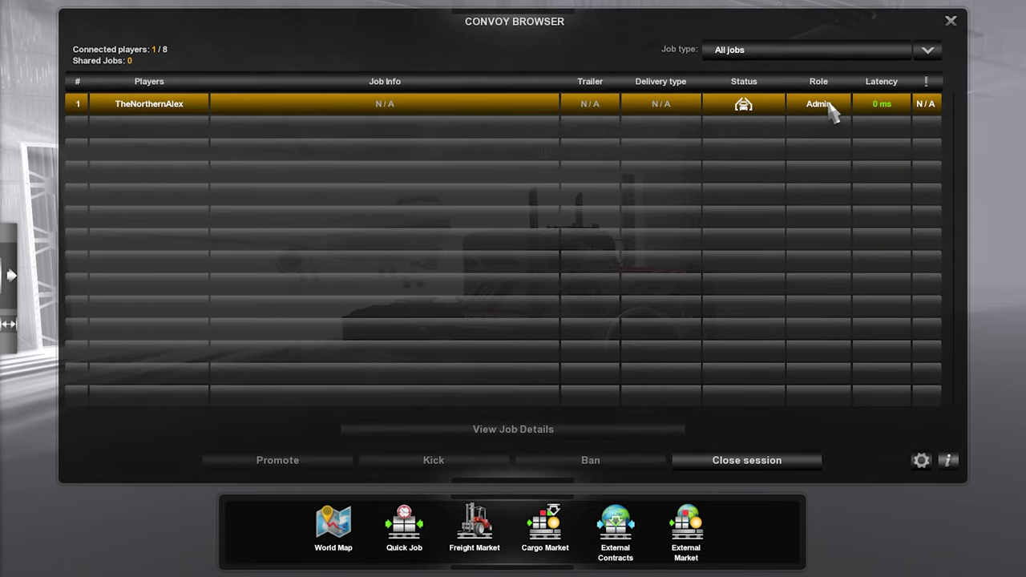
left_click(746, 460)
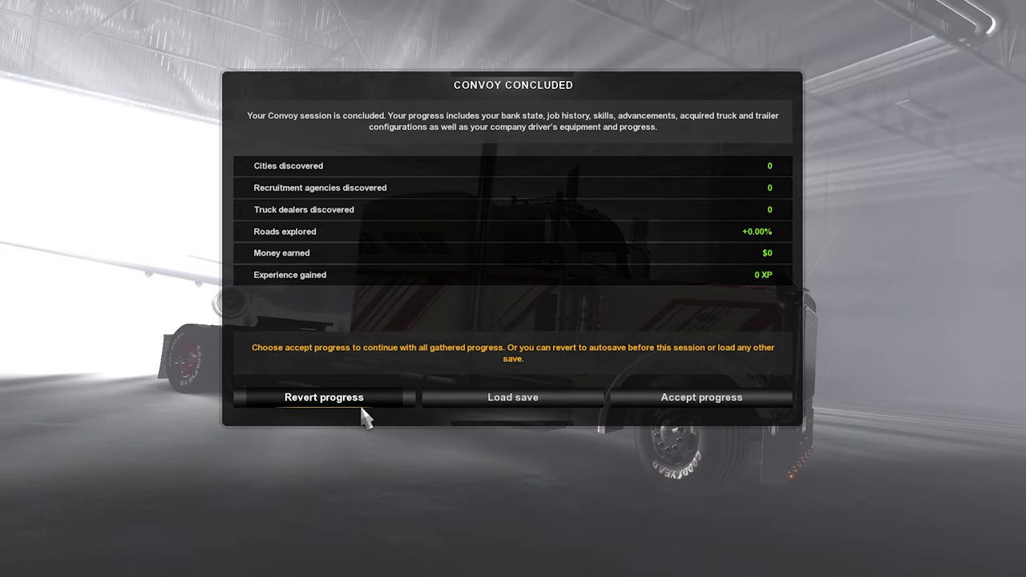
Accept the convoy's progress of 0 cities, $0 and 0 XP in the Convoy Concluded dialog.
left_click(692, 398)
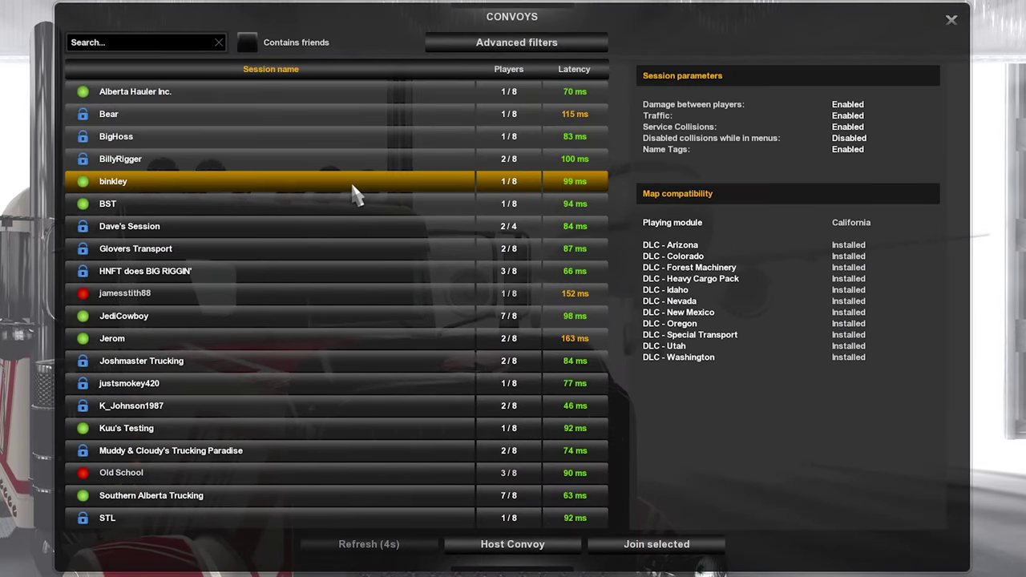
Join the Southern Alberta Trucking convoy and dismiss its join success message.
left_click(361, 496)
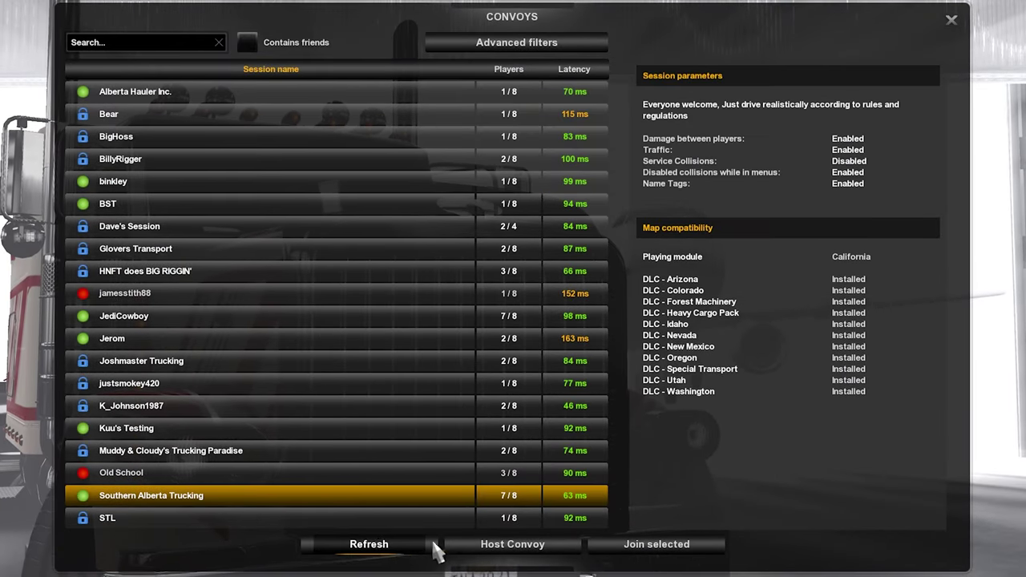
left_click(641, 553)
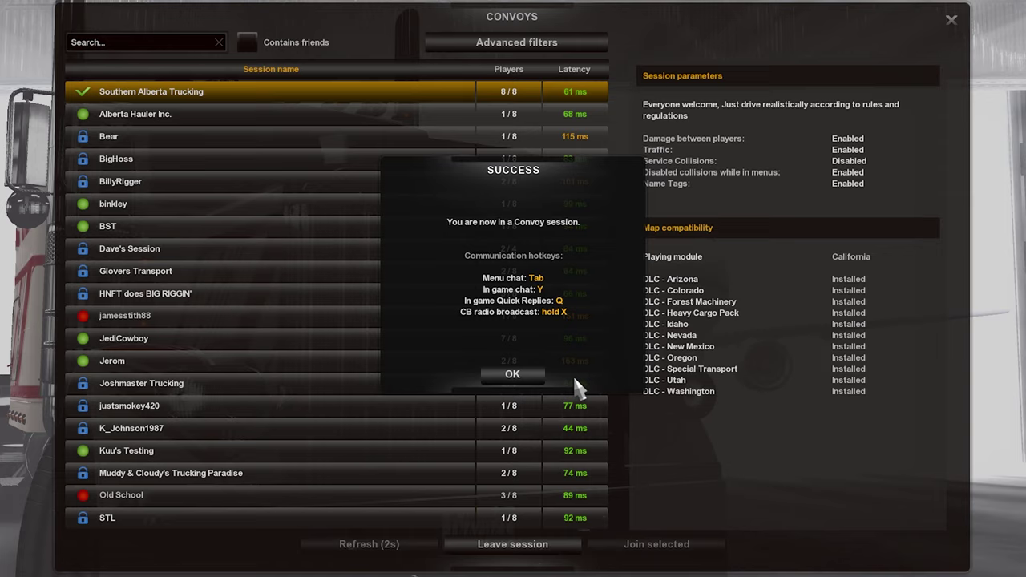
left_click(531, 375)
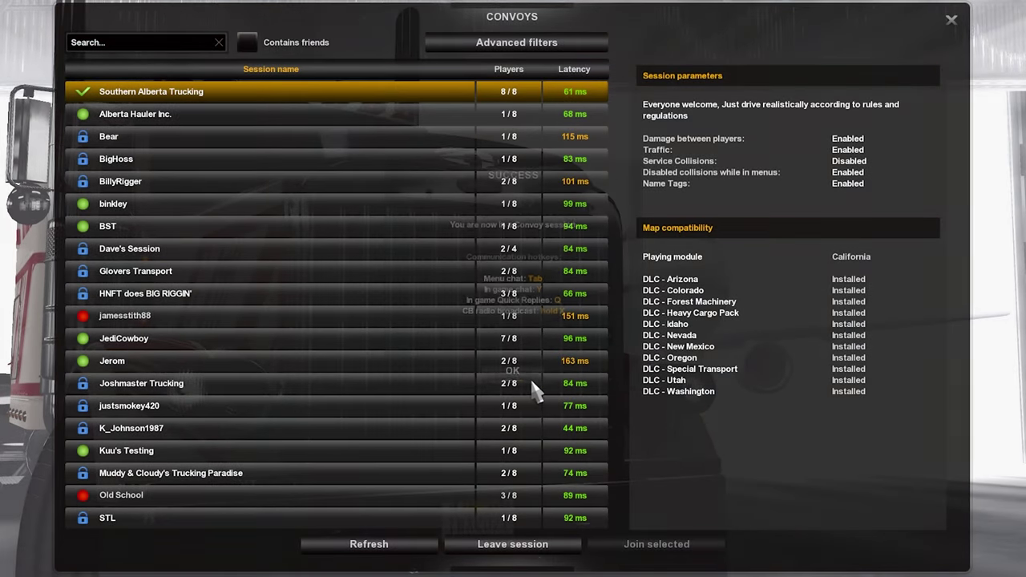
key("Escape")
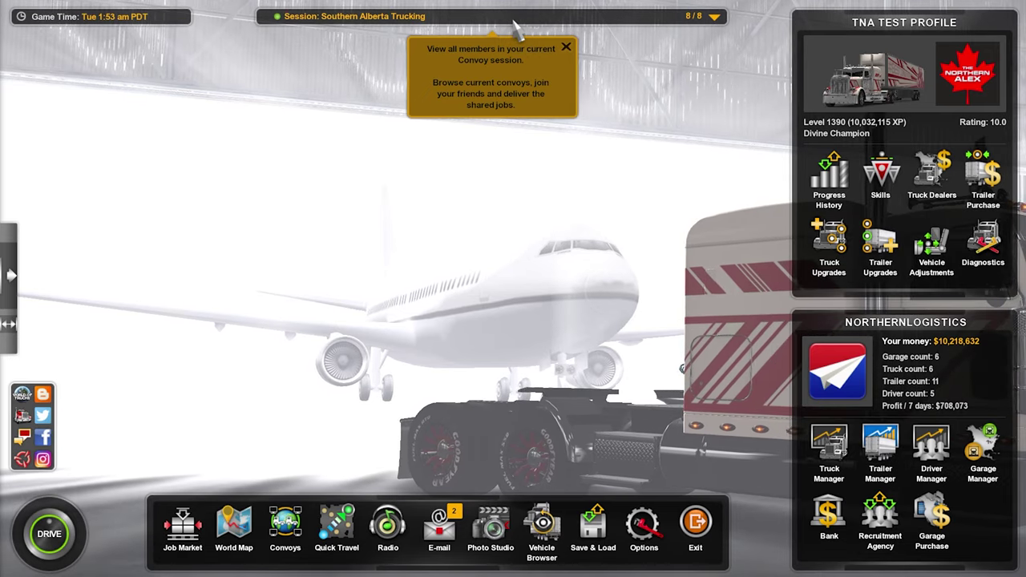
Show the job details of the admin's shared Clothes haul from Spokane (WA) to Nampa (ID), 417 mi.
left_click(522, 18)
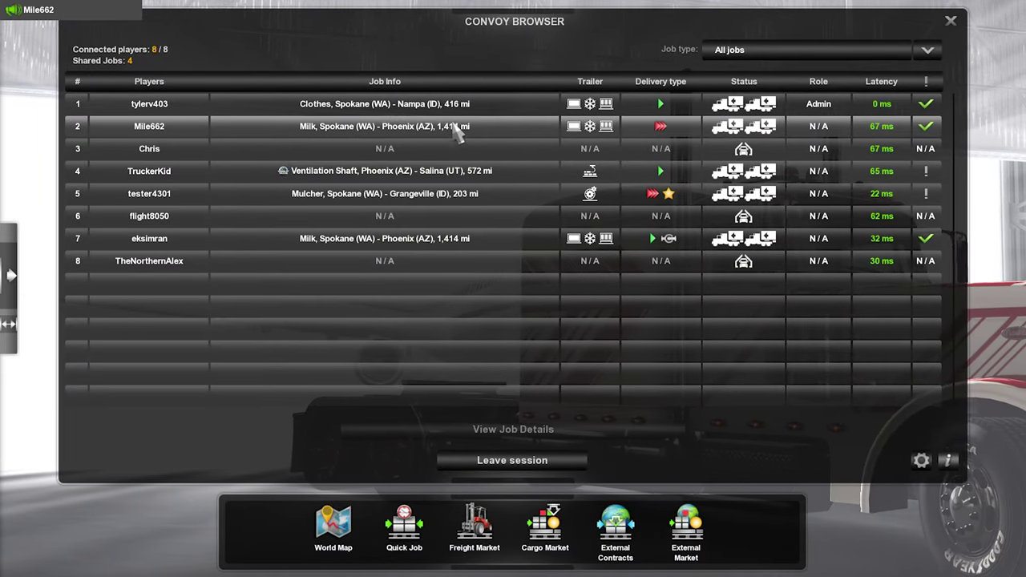
left_click(505, 108)
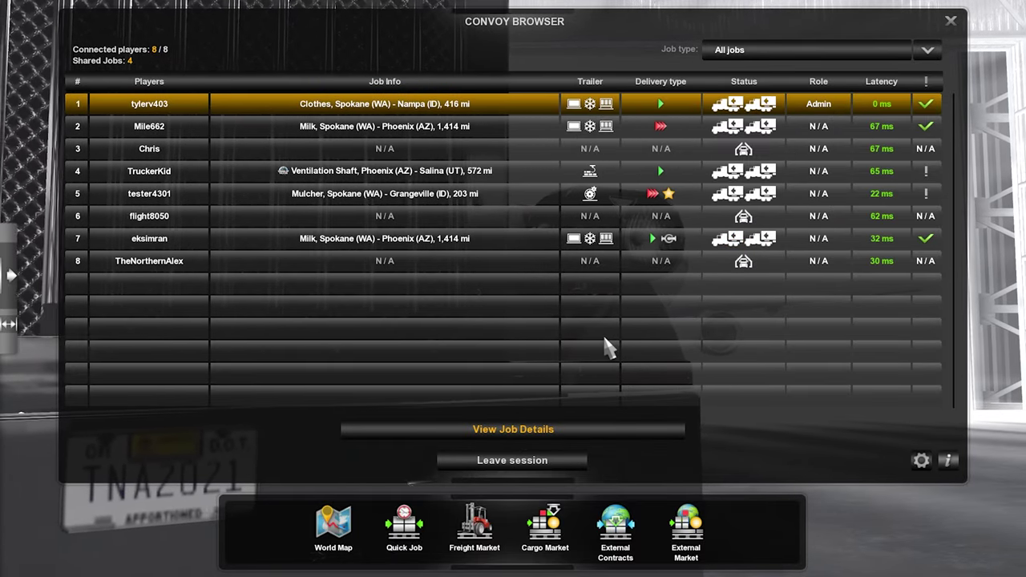
left_click(544, 429)
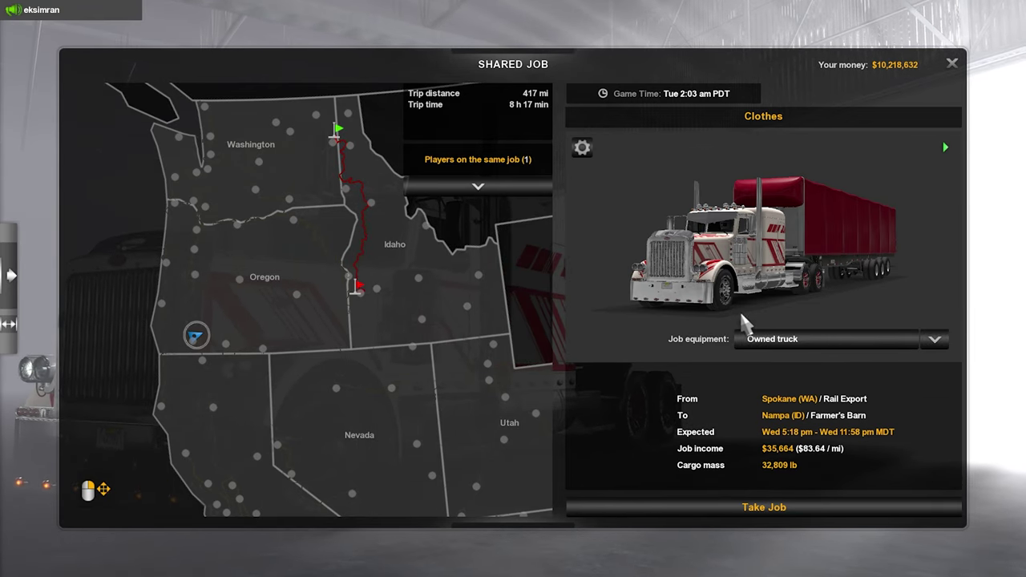
Try Provided truck and trailer, then settle on Owned truck and trailer for $39,538 income.
left_click(806, 341)
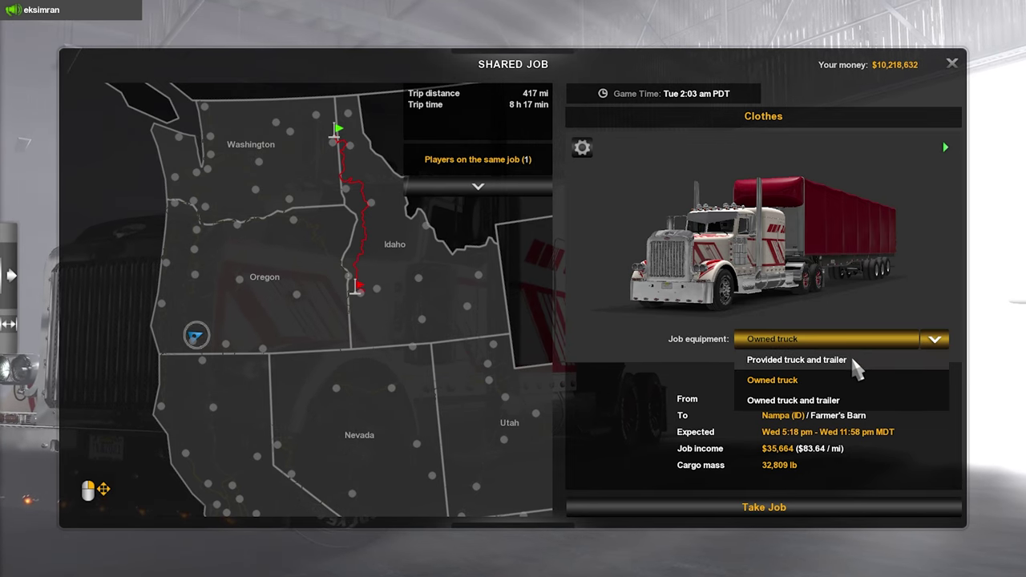
left_click(853, 363)
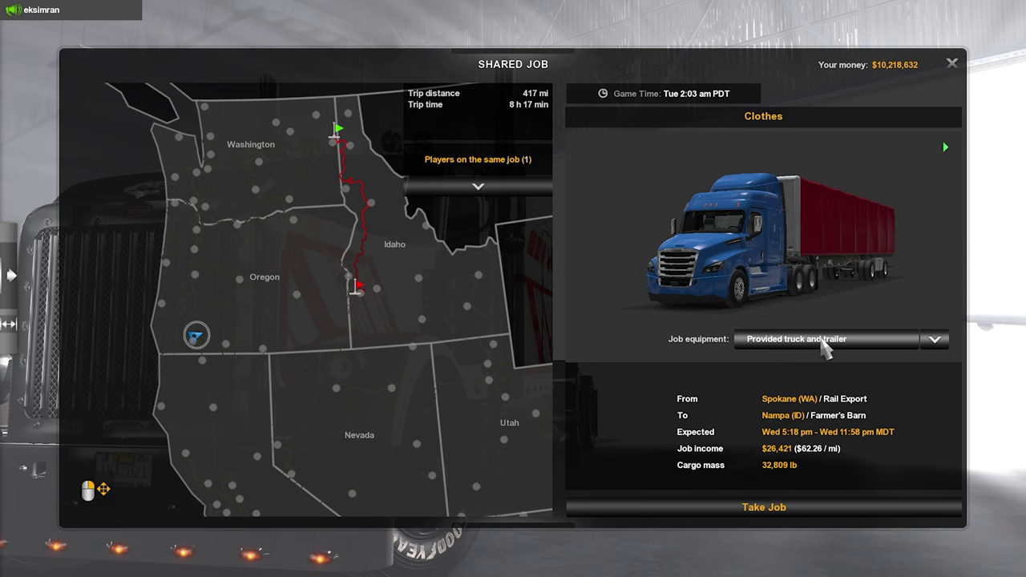
left_click(825, 341)
left_click(761, 398)
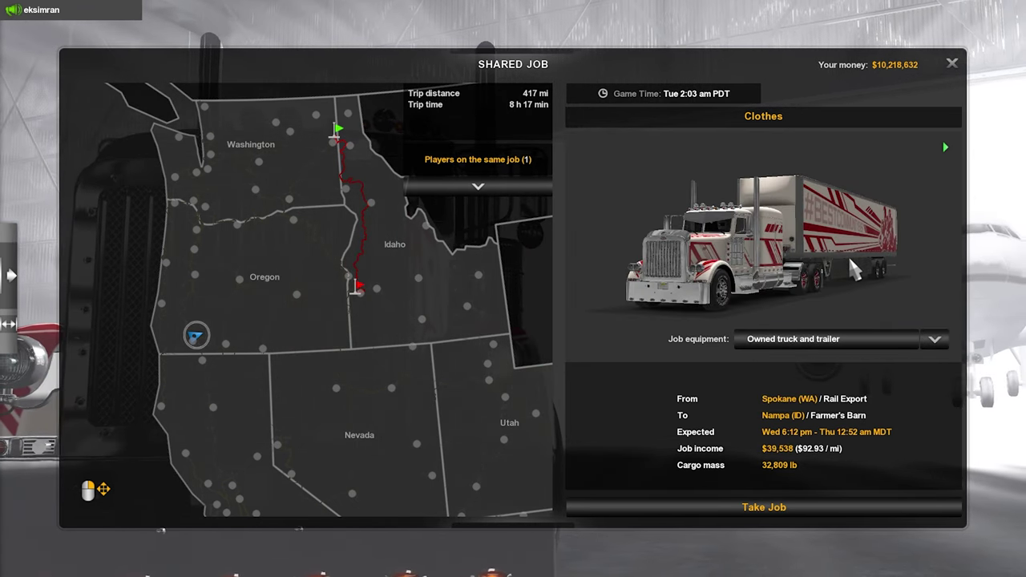
left_click(842, 341)
left_click(836, 359)
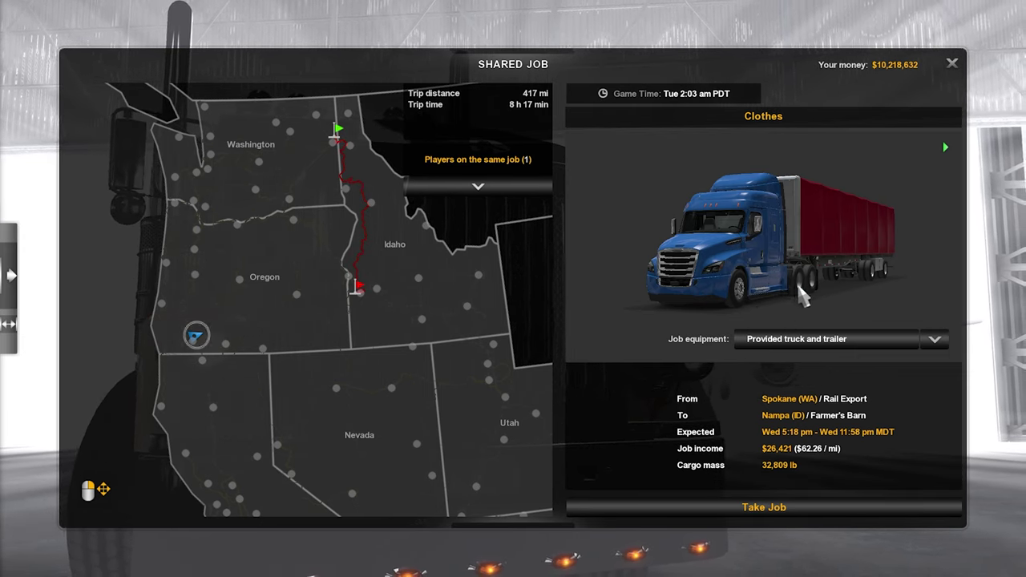
left_click(839, 340)
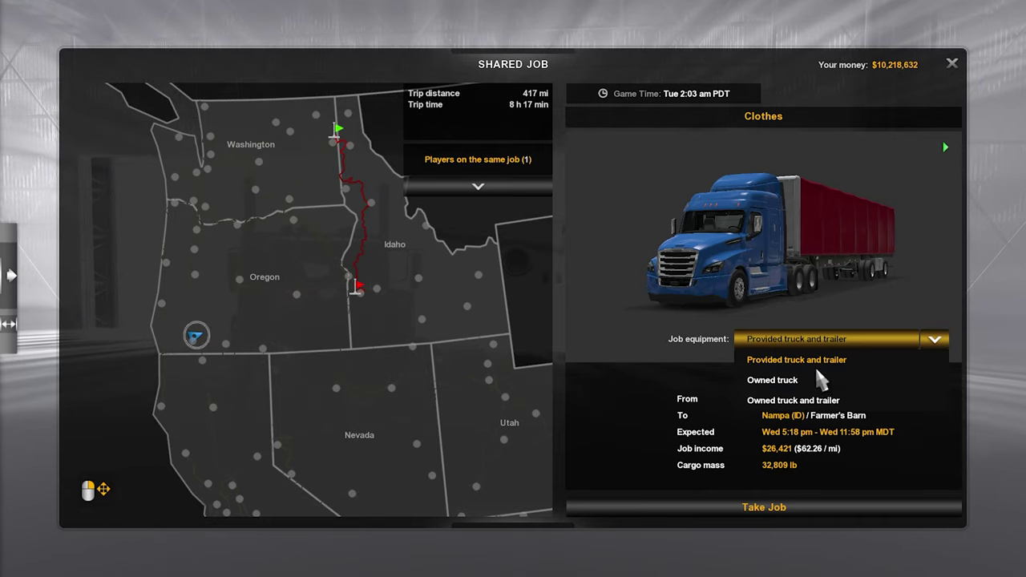
left_click(817, 401)
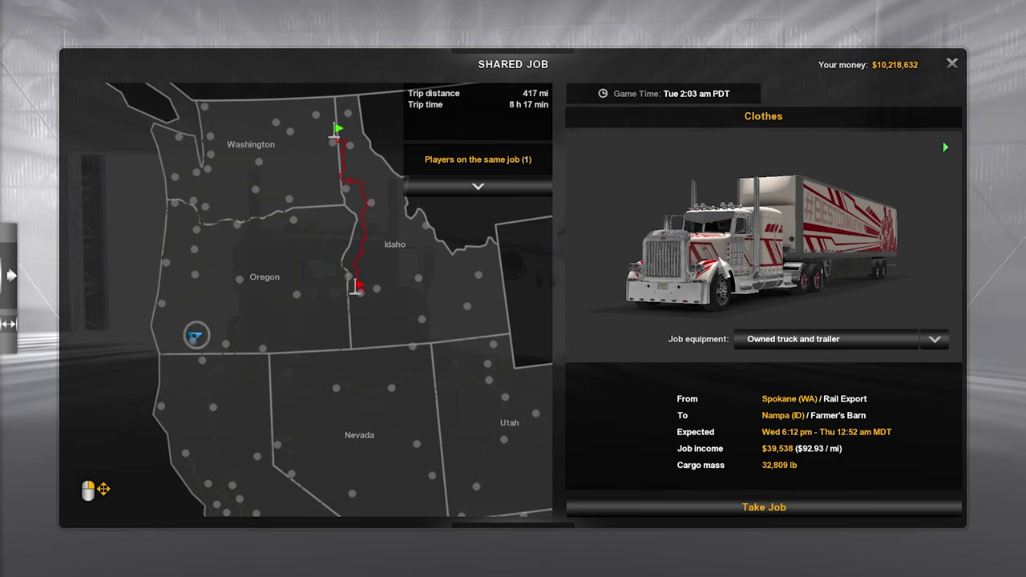